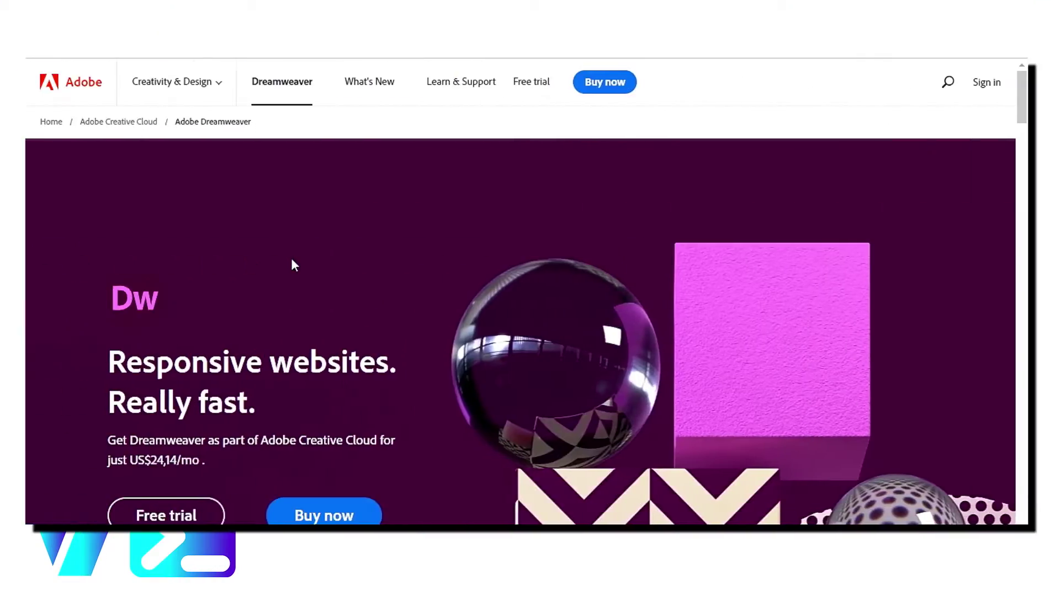
{"action": "scroll", "coordinate": [291, 265], "scroll_direction": "down", "scroll_amount": 4}
{"action": "scroll", "coordinate": [475, 277], "scroll_direction": "down", "scroll_amount": 4}
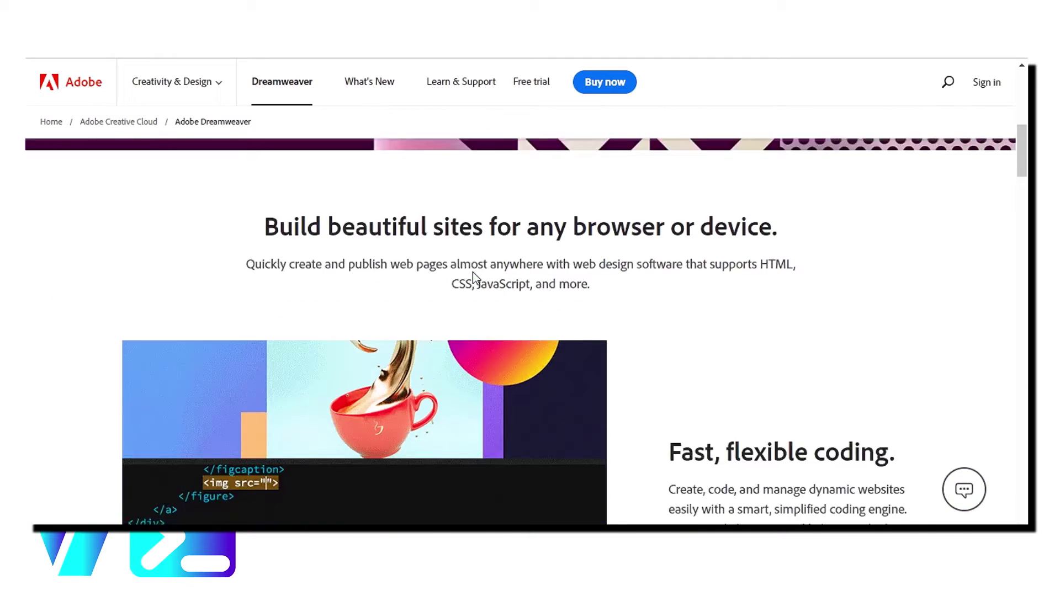
{"action": "scroll", "coordinate": [472, 277], "scroll_direction": "down", "scroll_amount": 2}
{"action": "scroll", "coordinate": [473, 278], "scroll_direction": "up", "scroll_amount": 2}
{"action": "scroll", "coordinate": [412, 281], "scroll_direction": "down", "scroll_amount": 1}
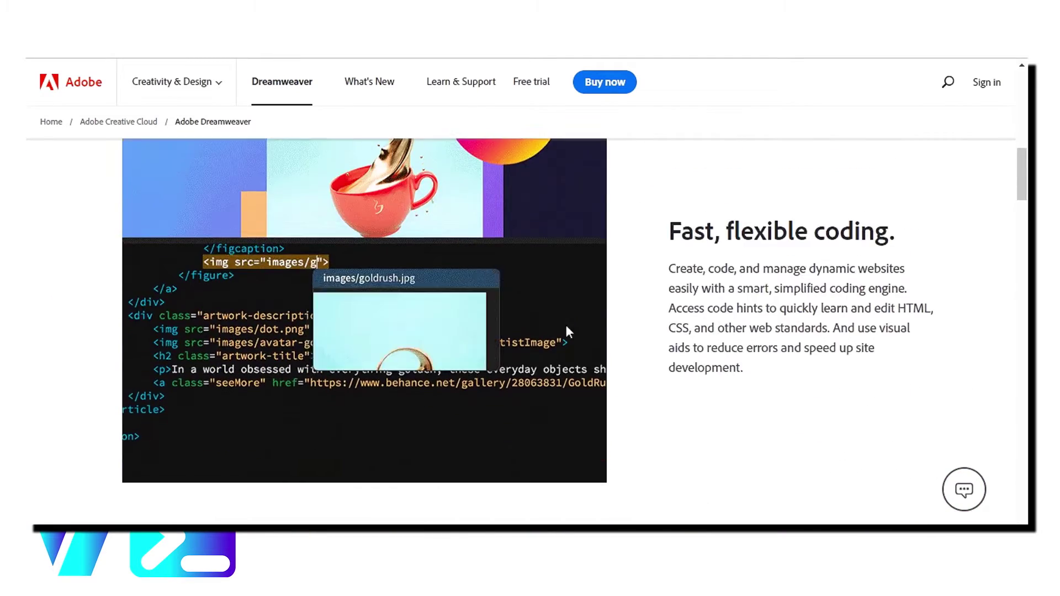
{"action": "scroll", "coordinate": [565, 325], "scroll_direction": "down", "scroll_amount": 3}
{"action": "scroll", "coordinate": [464, 361], "scroll_direction": "down", "scroll_amount": 2}
{"action": "scroll", "coordinate": [406, 364], "scroll_direction": "down", "scroll_amount": 3}
{"action": "scroll", "coordinate": [407, 365], "scroll_direction": "down", "scroll_amount": 3}
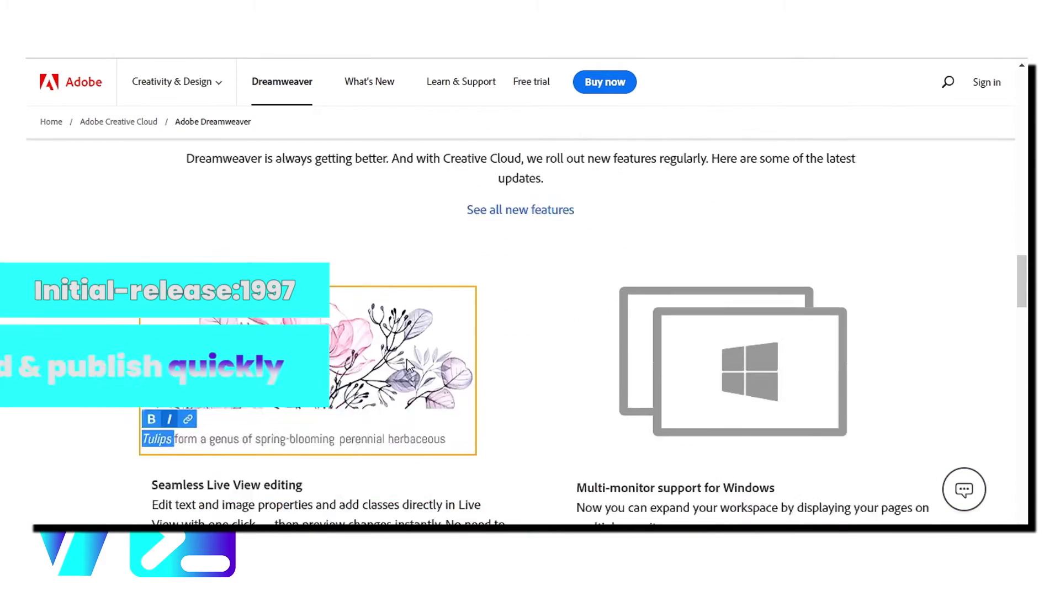
{"action": "scroll", "coordinate": [407, 365], "scroll_direction": "down", "scroll_amount": 3}
{"action": "scroll", "coordinate": [530, 331], "scroll_direction": "down", "scroll_amount": 5}
{"action": "scroll", "coordinate": [530, 331], "scroll_direction": "down", "scroll_amount": 3}
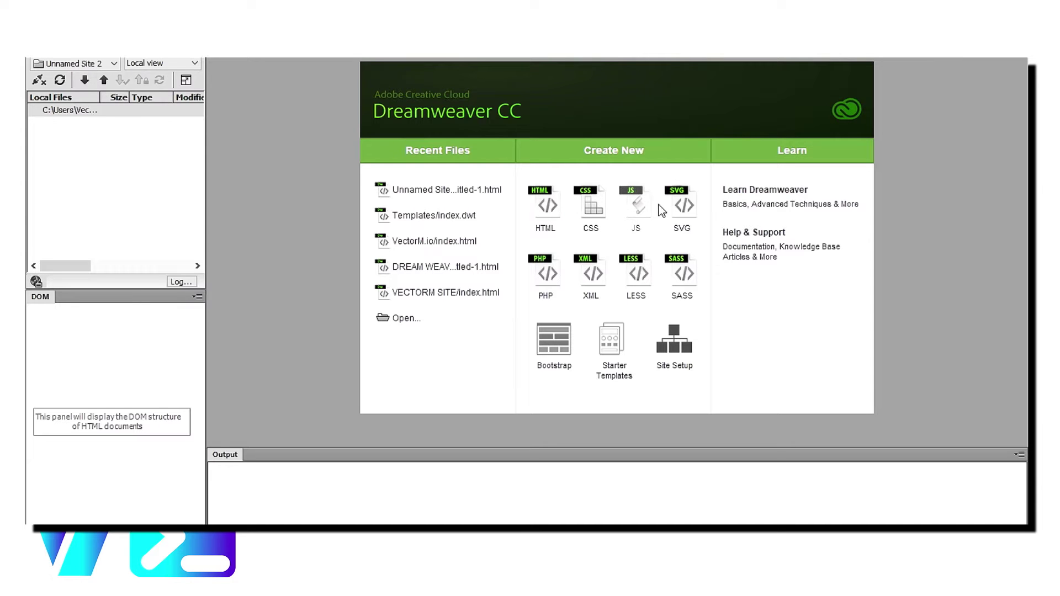
{"action": "left_click", "coordinate": [453, 295]}
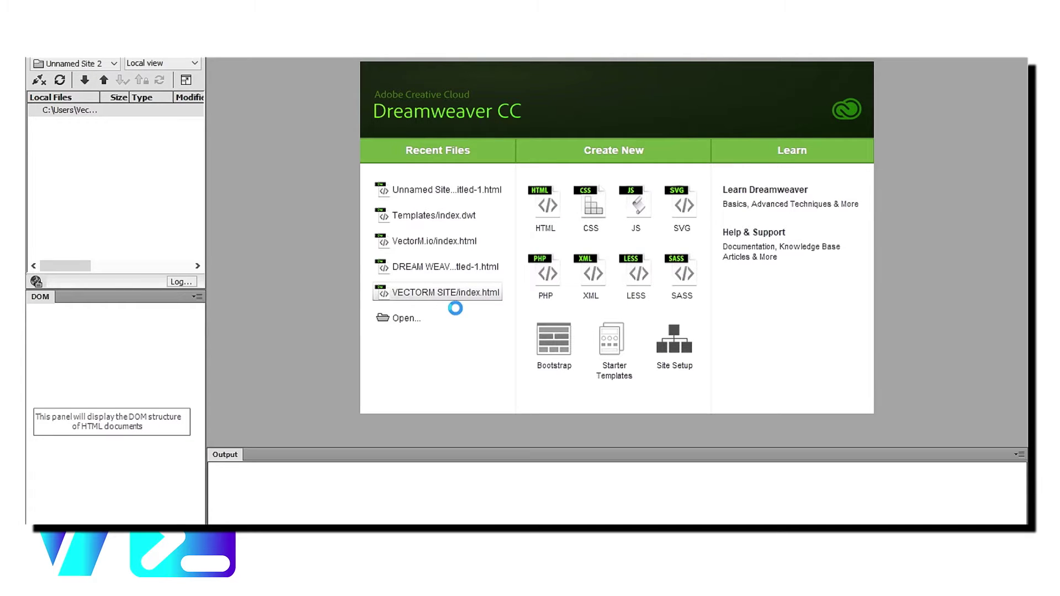
{"action": "scroll", "coordinate": [338, 373], "scroll_direction": "down", "scroll_amount": 5}
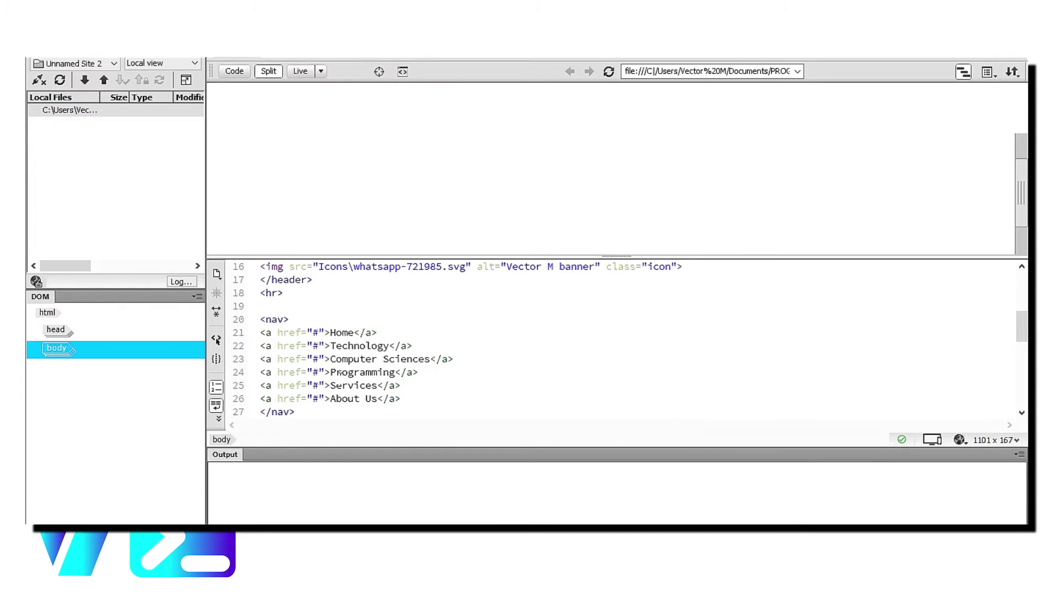
{"action": "scroll", "coordinate": [465, 329], "scroll_direction": "down", "scroll_amount": 1}
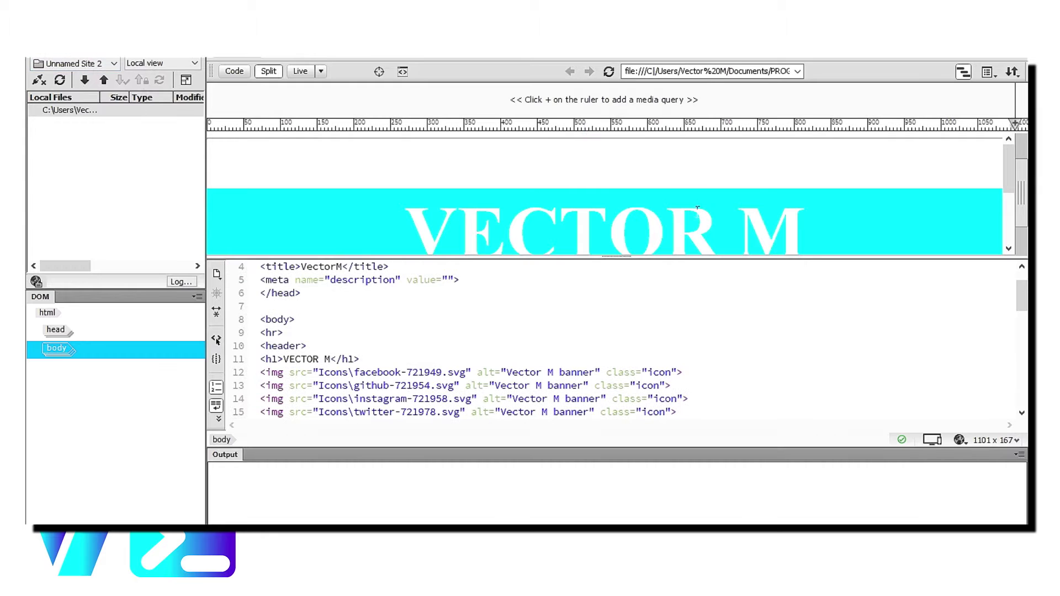
{"action": "scroll", "coordinate": [389, 207], "scroll_direction": "down", "scroll_amount": 5}
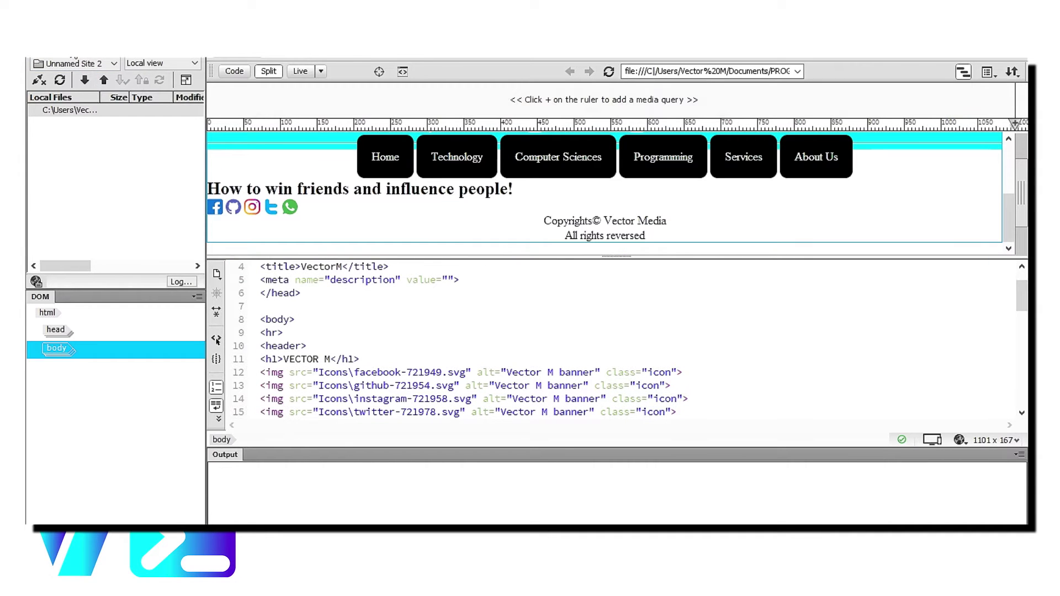
{"action": "key", "text": "ctrl+w"}
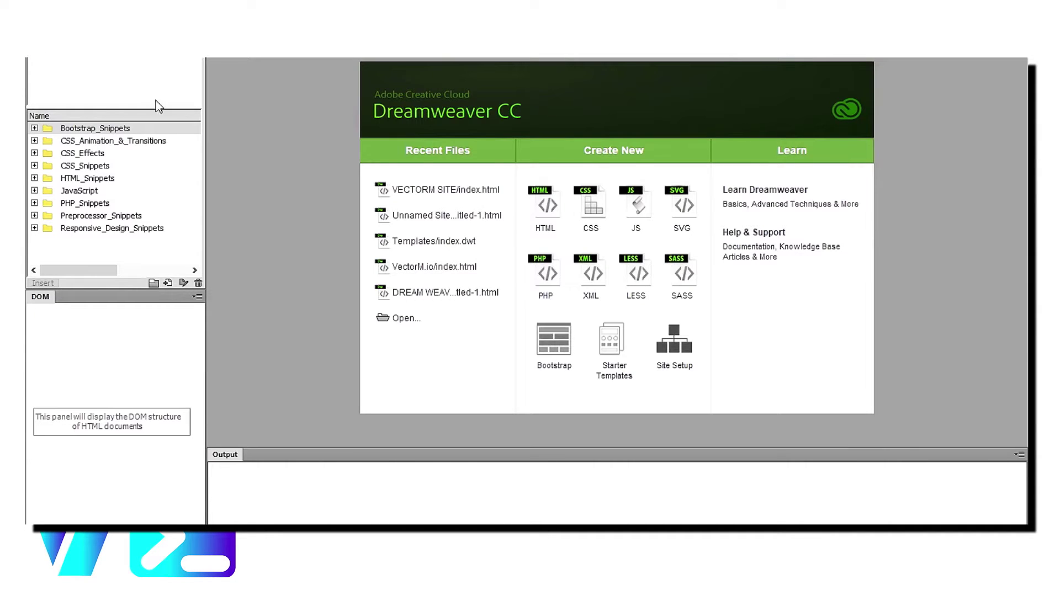
Open VectorM.io/index.html from Recent Files, preview it in Live view, and click the contact form's message field.
{"action": "left_click", "coordinate": [460, 280]}
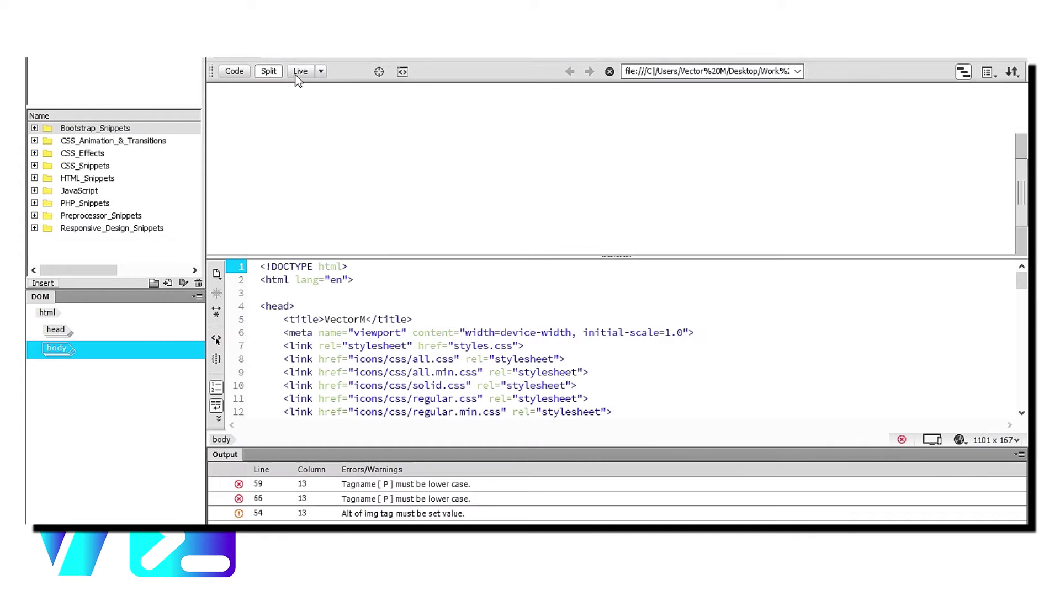
{"action": "left_click", "coordinate": [239, 73]}
{"action": "left_click", "coordinate": [297, 78]}
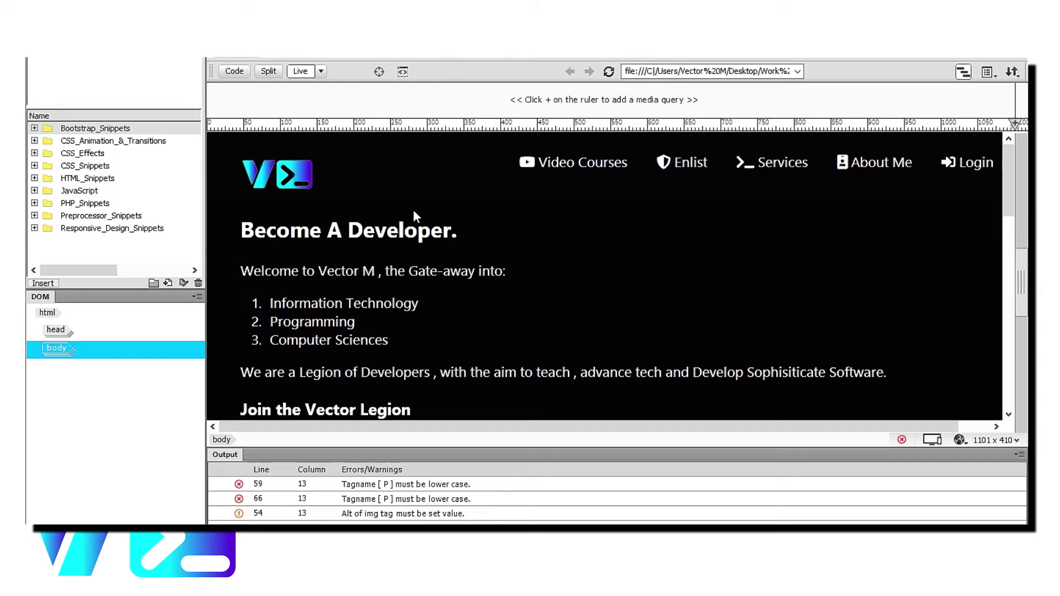
{"action": "scroll", "coordinate": [468, 308], "scroll_direction": "down", "scroll_amount": 5}
{"action": "scroll", "coordinate": [446, 336], "scroll_direction": "down", "scroll_amount": 3}
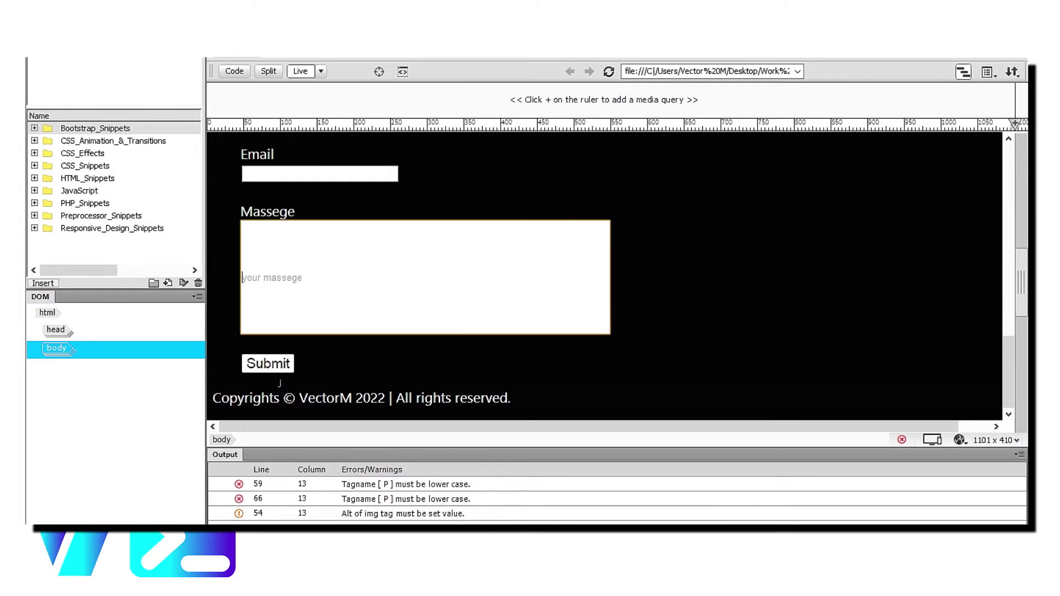
{"action": "left_click", "coordinate": [331, 323]}
{"action": "scroll", "coordinate": [357, 307], "scroll_direction": "up", "scroll_amount": 4}
{"action": "scroll", "coordinate": [368, 298], "scroll_direction": "up", "scroll_amount": 4}
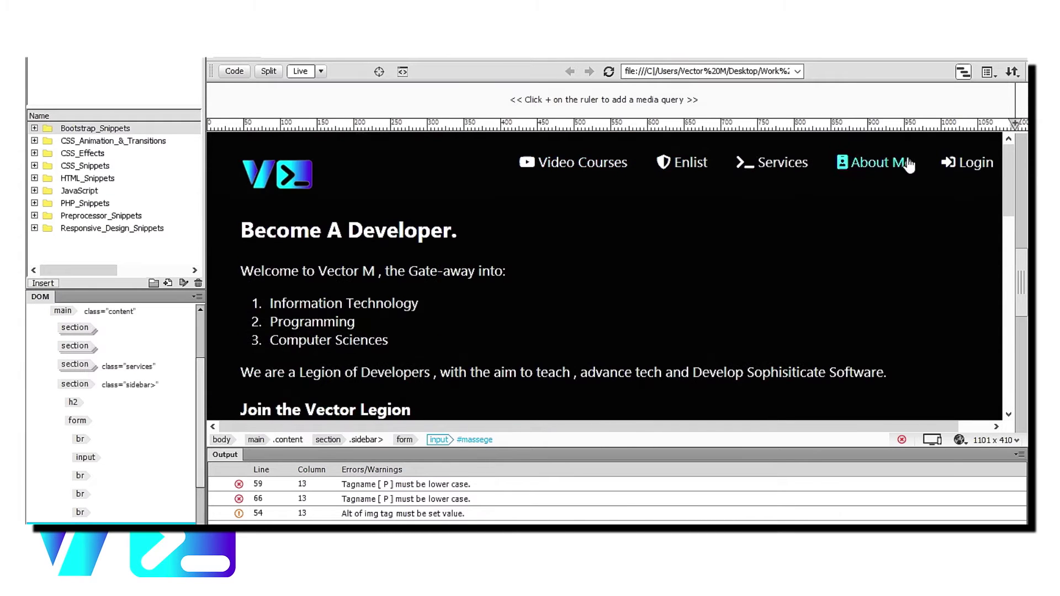
{"action": "scroll", "coordinate": [278, 353], "scroll_direction": "down", "scroll_amount": 5}
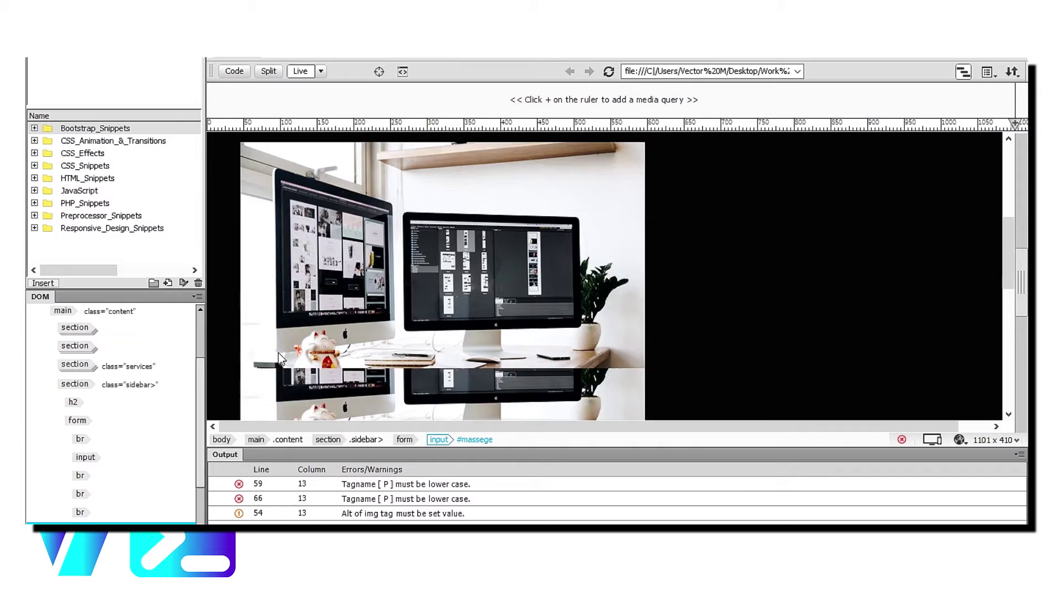
{"action": "scroll", "coordinate": [279, 352], "scroll_direction": "down", "scroll_amount": 4}
{"action": "scroll", "coordinate": [274, 248], "scroll_direction": "up", "scroll_amount": 2}
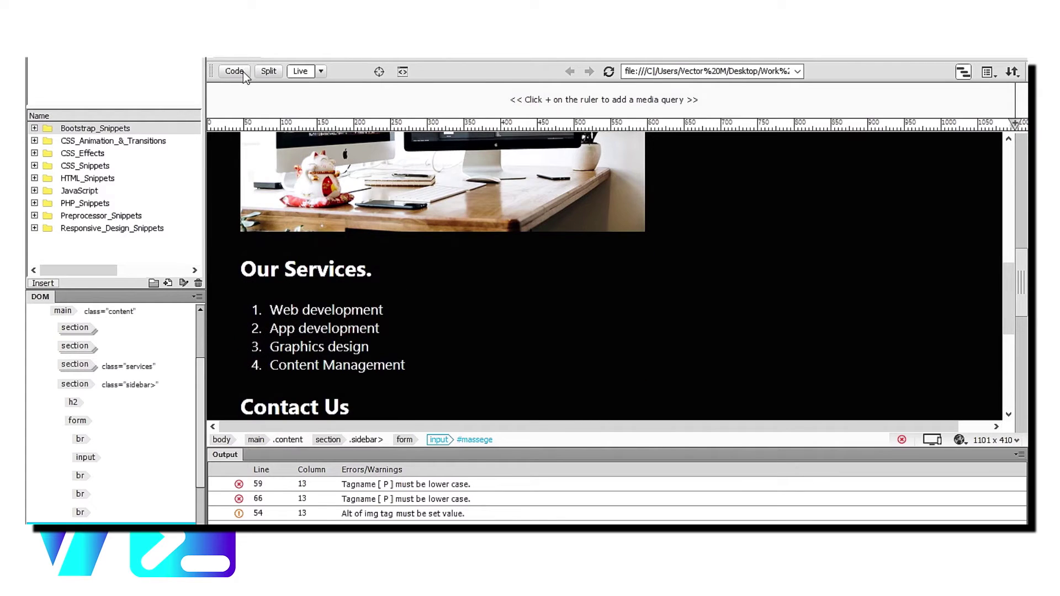
Select the head's stylesheet link lines, switch to Split view, and close the Output panel.
{"action": "left_click", "coordinate": [234, 71]}
{"action": "scroll", "coordinate": [512, 282], "scroll_direction": "up", "scroll_amount": 5}
{"action": "scroll", "coordinate": [513, 281], "scroll_direction": "up", "scroll_amount": 10}
{"action": "scroll", "coordinate": [289, 145], "scroll_direction": "up", "scroll_amount": 2}
{"action": "left_click", "coordinate": [288, 146]}
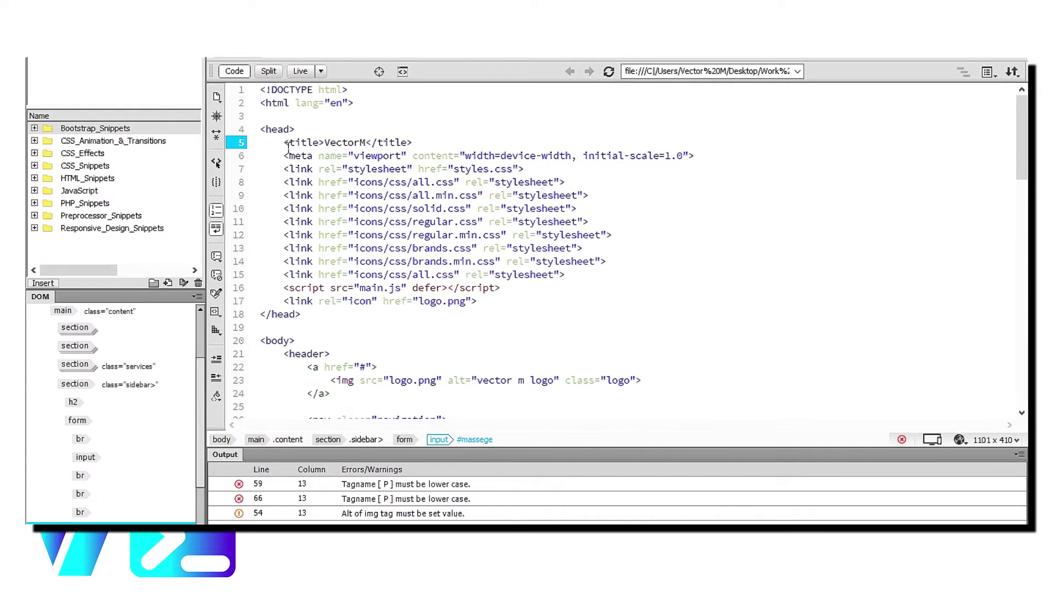
{"action": "left_click_drag", "start_coordinate": [288, 146], "coordinate": [506, 302]}
{"action": "left_click", "coordinate": [583, 263]}
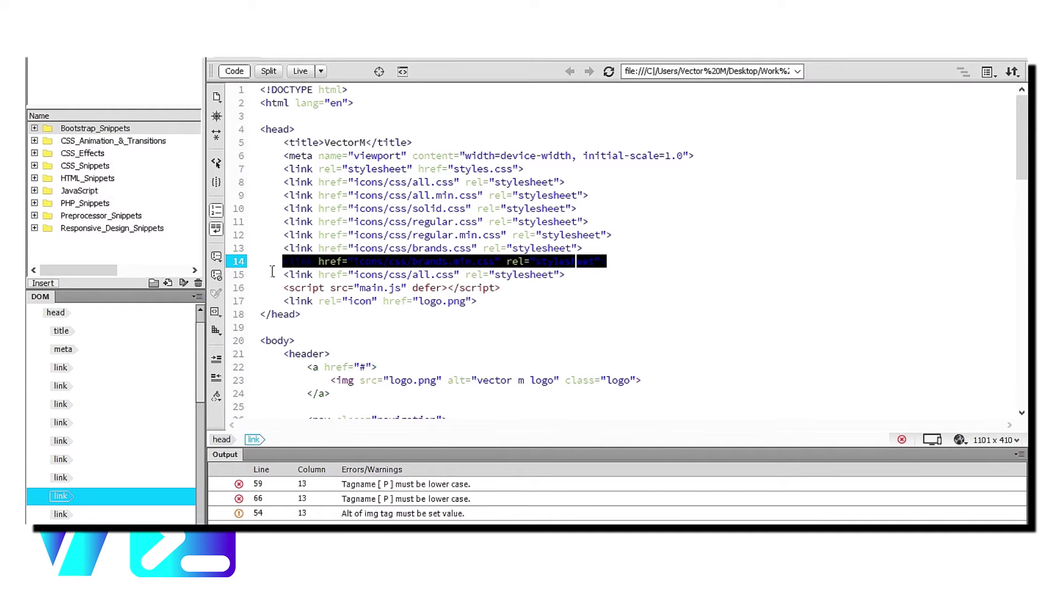
{"action": "left_click", "coordinate": [268, 71]}
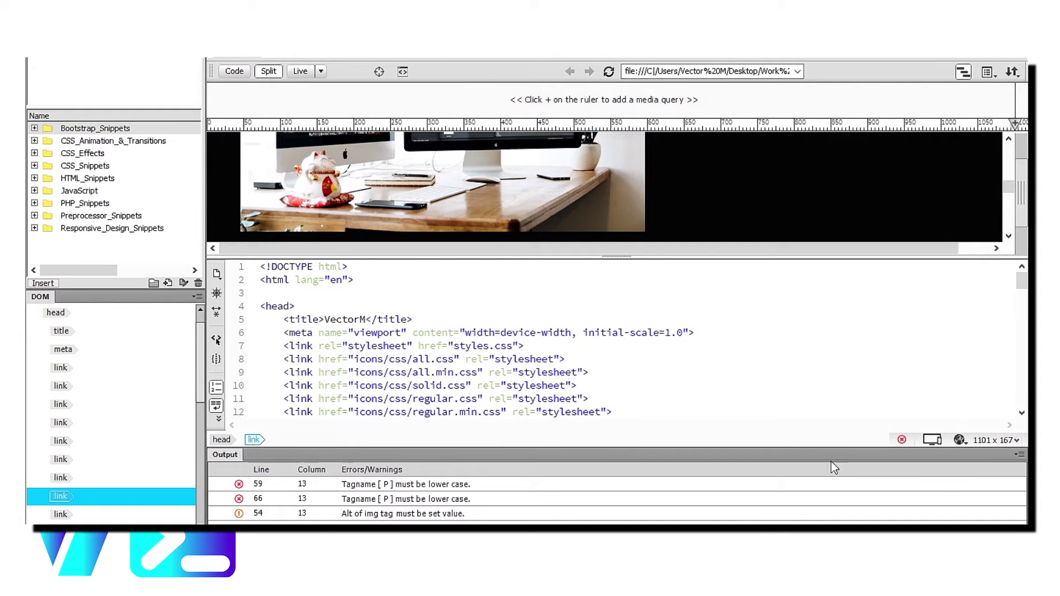
{"action": "left_click", "coordinate": [1017, 455]}
{"action": "left_click", "coordinate": [934, 479]}
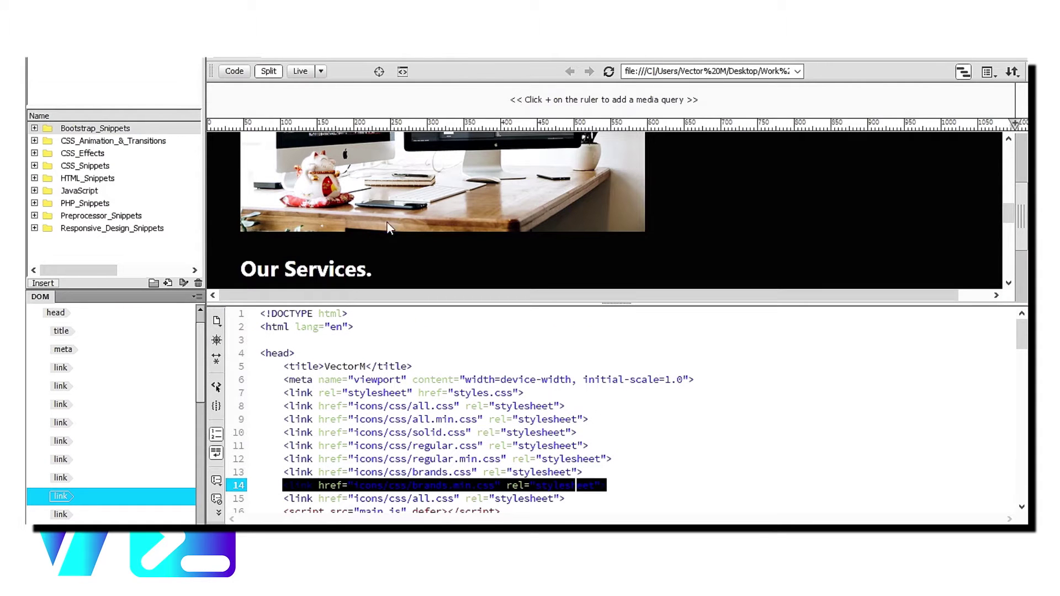
{"action": "scroll", "coordinate": [481, 239], "scroll_direction": "up", "scroll_amount": 5}
{"action": "scroll", "coordinate": [477, 240], "scroll_direction": "up", "scroll_amount": 3}
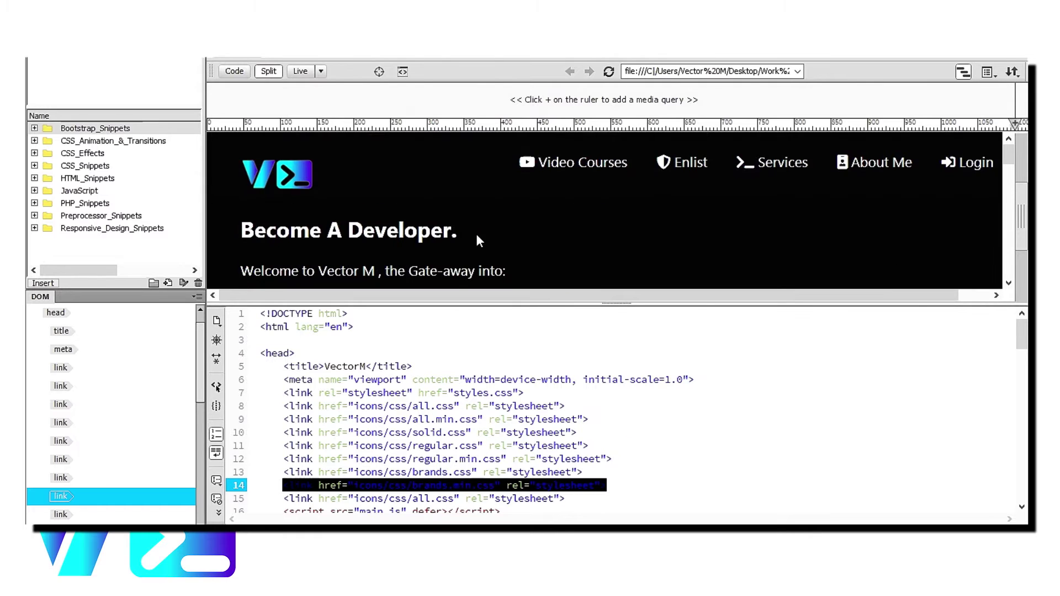
{"action": "scroll", "coordinate": [499, 454], "scroll_direction": "down", "scroll_amount": 5}
{"action": "scroll", "coordinate": [466, 407], "scroll_direction": "down", "scroll_amount": 4}
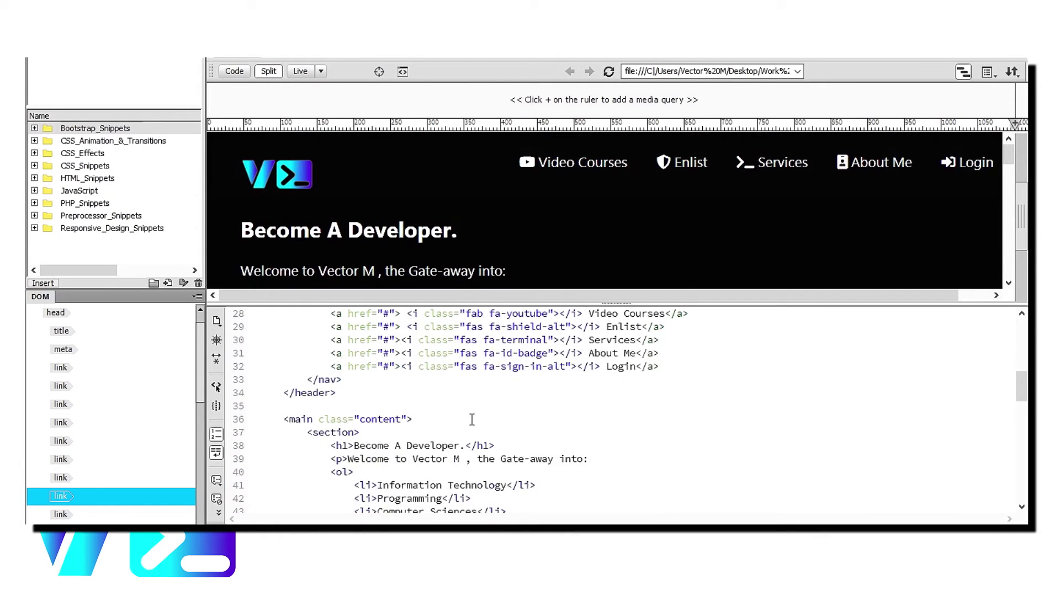
{"action": "scroll", "coordinate": [466, 406], "scroll_direction": "down", "scroll_amount": 1}
Retype the line-38 h1 as 'Become A Developer Fast.' and click the form's message field.
{"action": "left_click", "coordinate": [466, 407]}
{"action": "type", "text": "righ"}
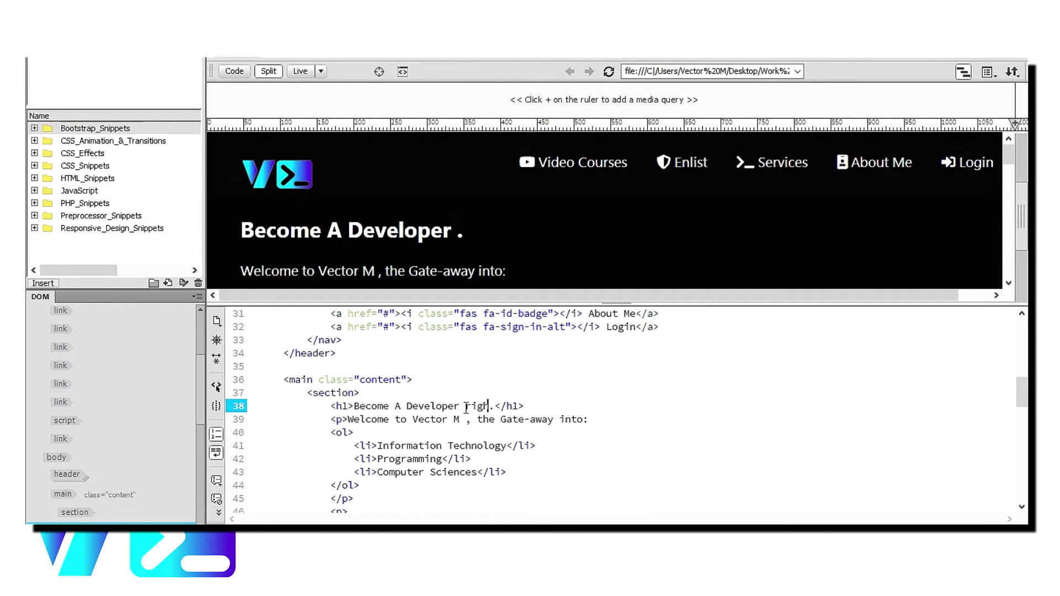
{"action": "type", "text": "t now"}
{"action": "key", "text": "BackSpace"}
{"action": "key", "text": "BackSpace"}
{"action": "key", "text": "BackSpace"}
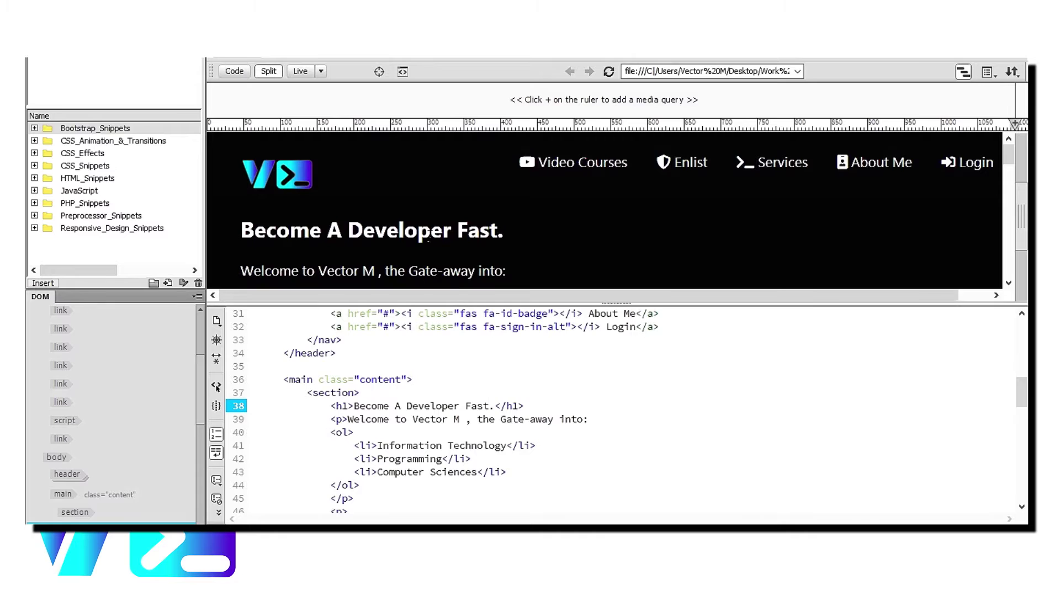
{"action": "scroll", "coordinate": [486, 424], "scroll_direction": "down", "scroll_amount": 10}
{"action": "left_click", "coordinate": [272, 209]}
{"action": "scroll", "coordinate": [364, 228], "scroll_direction": "up", "scroll_amount": 5}
{"action": "scroll", "coordinate": [365, 228], "scroll_direction": "up", "scroll_amount": 3}
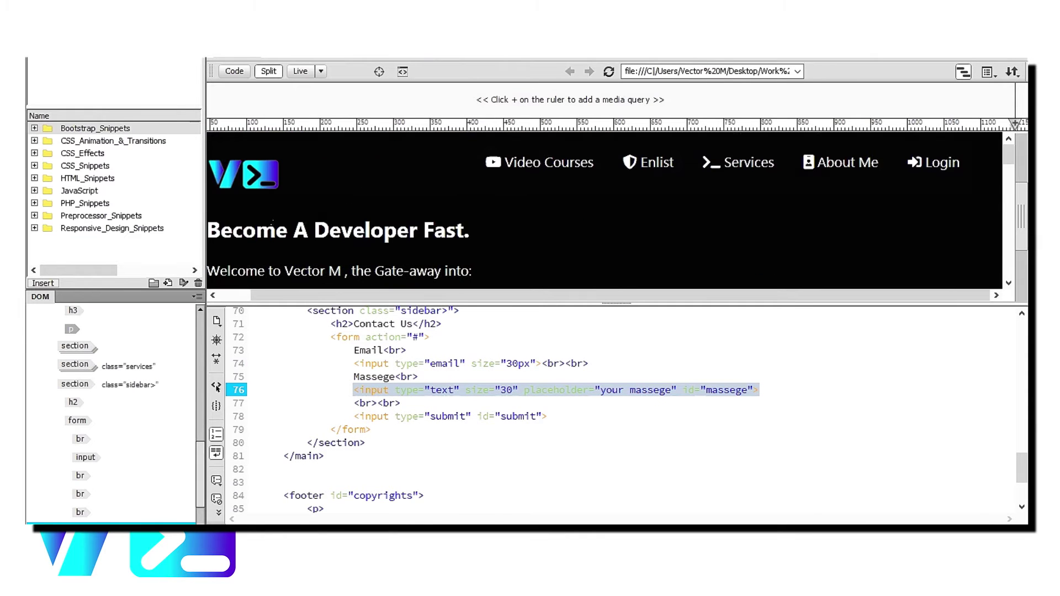
Inspect the logo, main heading, head and header elements in the preview and code.
{"action": "left_click", "coordinate": [261, 174]}
{"action": "left_click", "coordinate": [427, 235]}
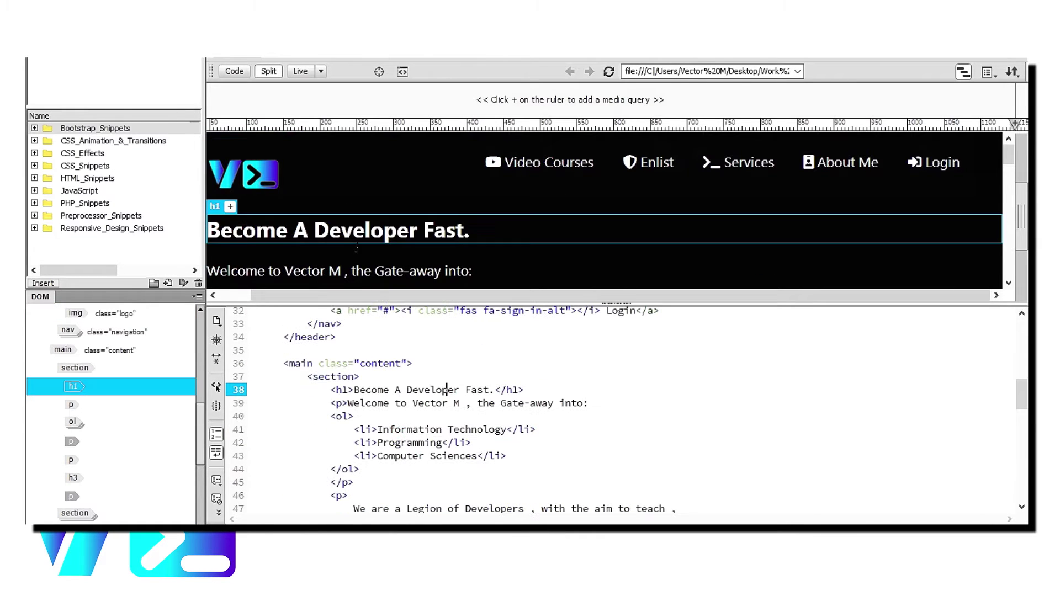
{"action": "left_click", "coordinate": [230, 208]}
{"action": "type", "text": "header"}
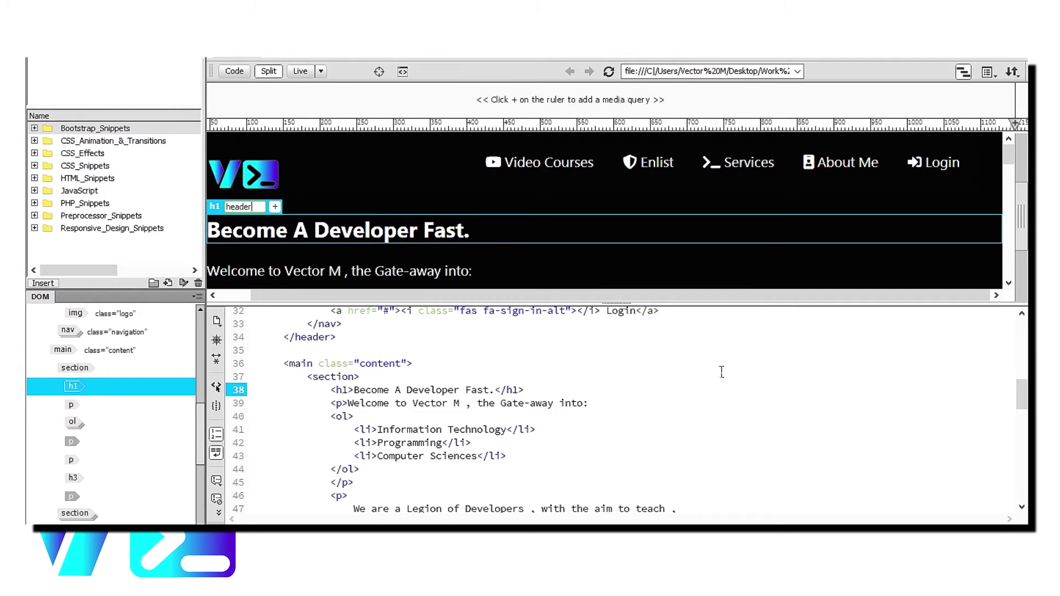
{"action": "left_click", "coordinate": [431, 364]}
{"action": "left_click", "coordinate": [361, 391]}
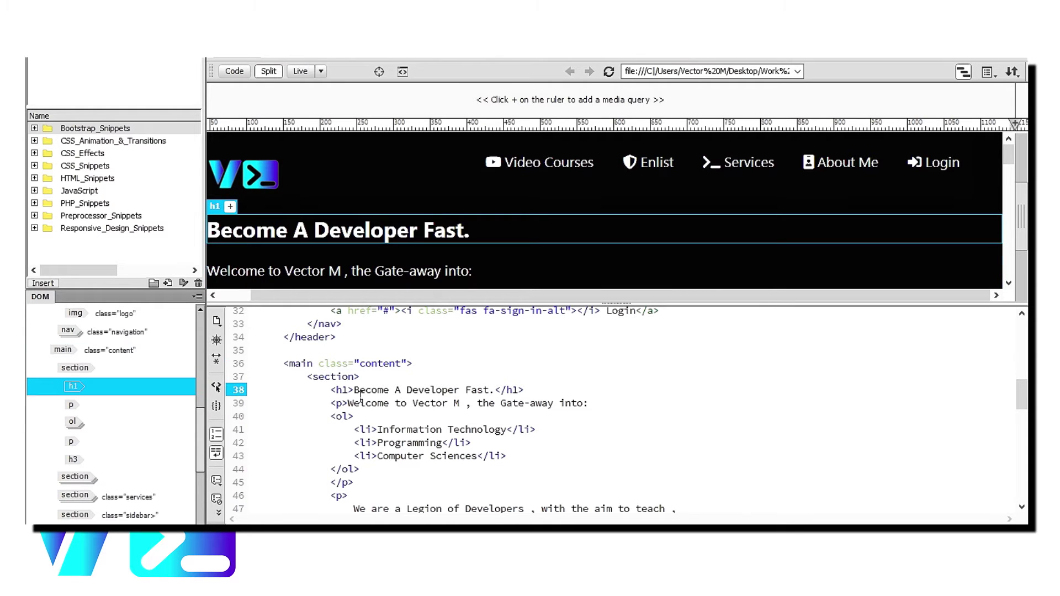
{"action": "scroll", "coordinate": [411, 429], "scroll_direction": "down", "scroll_amount": 1}
{"action": "scroll", "coordinate": [411, 430], "scroll_direction": "up", "scroll_amount": 5}
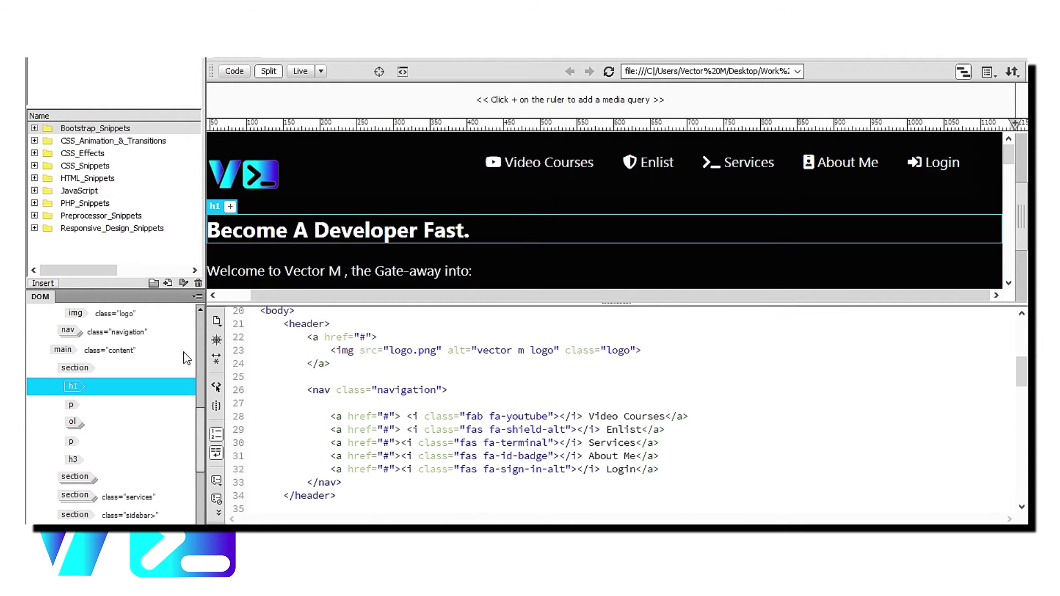
{"action": "scroll", "coordinate": [108, 397], "scroll_direction": "up", "scroll_amount": 3}
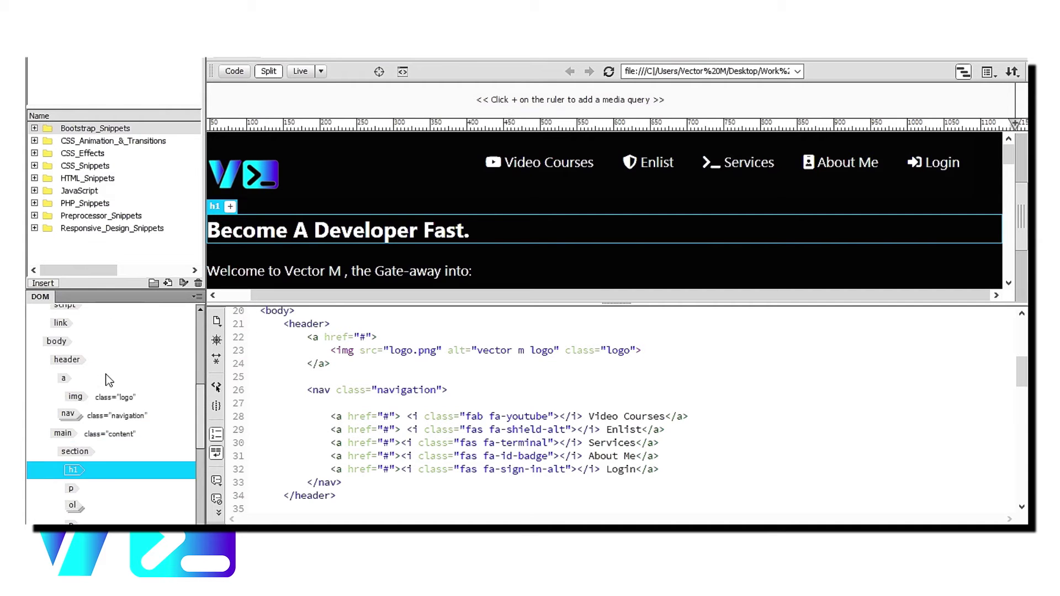
{"action": "left_click", "coordinate": [56, 329]}
{"action": "left_click", "coordinate": [76, 404]}
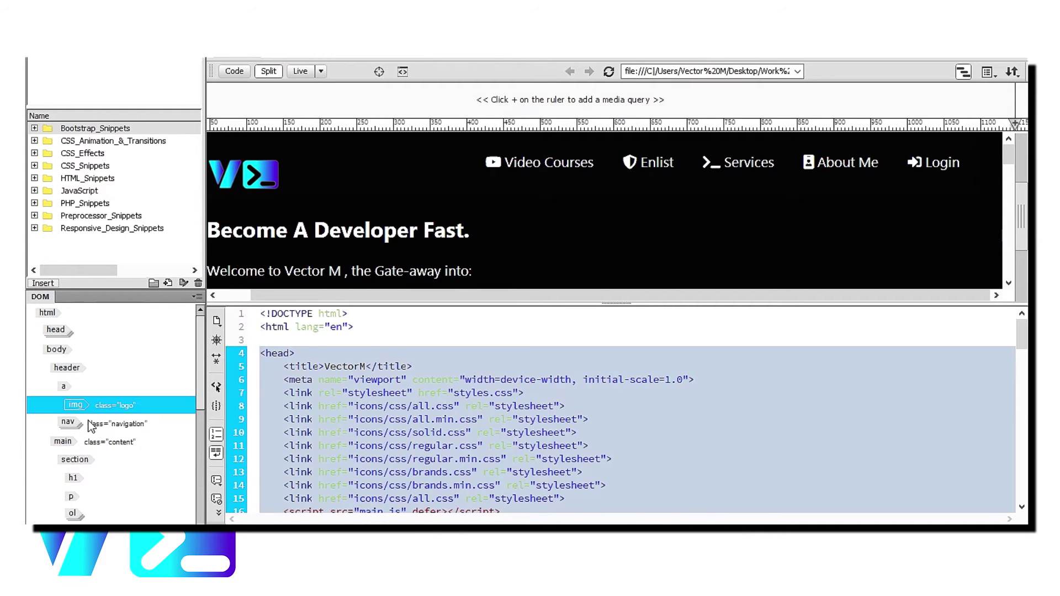
{"action": "left_click", "coordinate": [379, 189]}
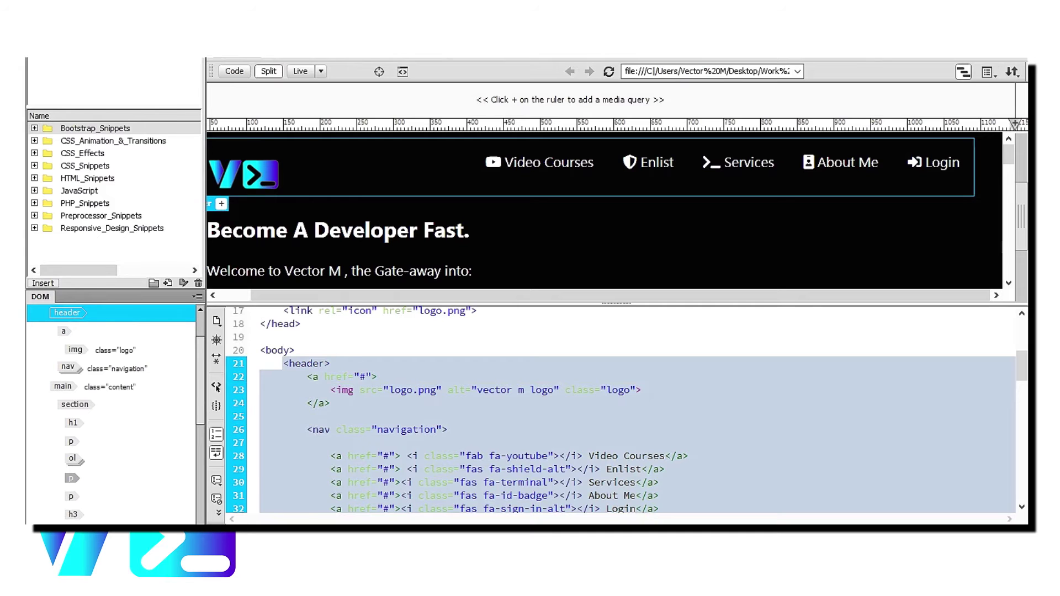
Lay out Design and Code side by side and drag the splitter to widen the preview.
{"action": "left_click", "coordinate": [116, 49]}
{"action": "left_click", "coordinate": [176, 104]}
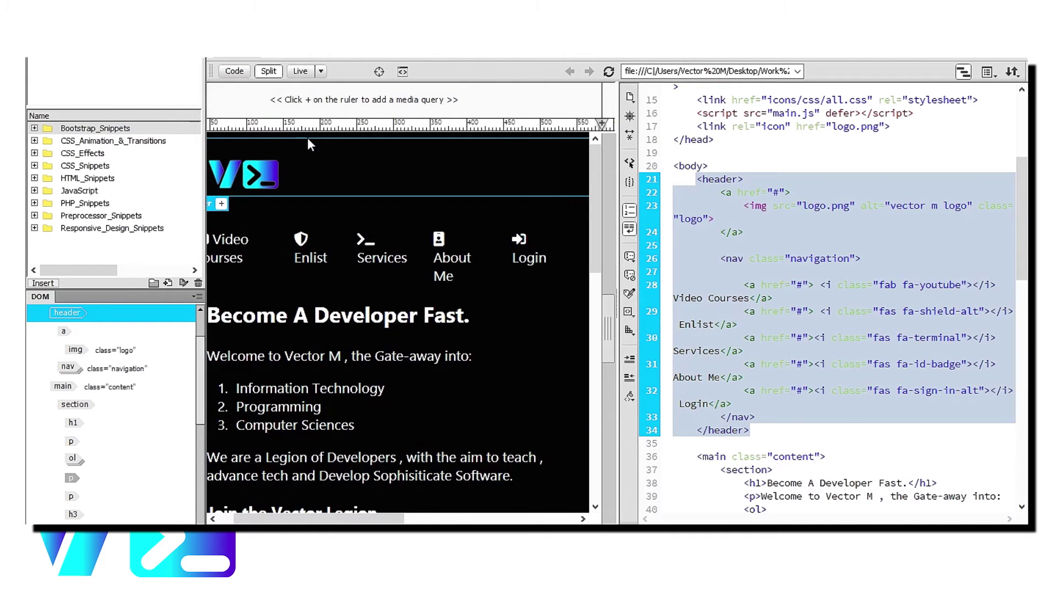
{"action": "left_click", "coordinate": [421, 271]}
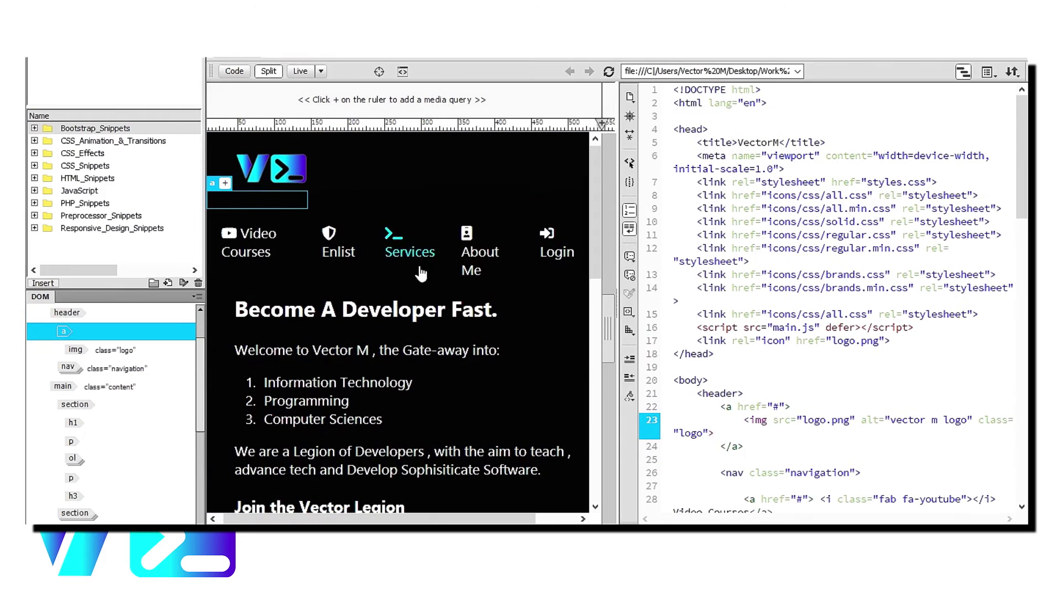
{"action": "scroll", "coordinate": [330, 308], "scroll_direction": "down", "scroll_amount": 5}
{"action": "left_click_drag", "start_coordinate": [213, 294], "coordinate": [147, 292]}
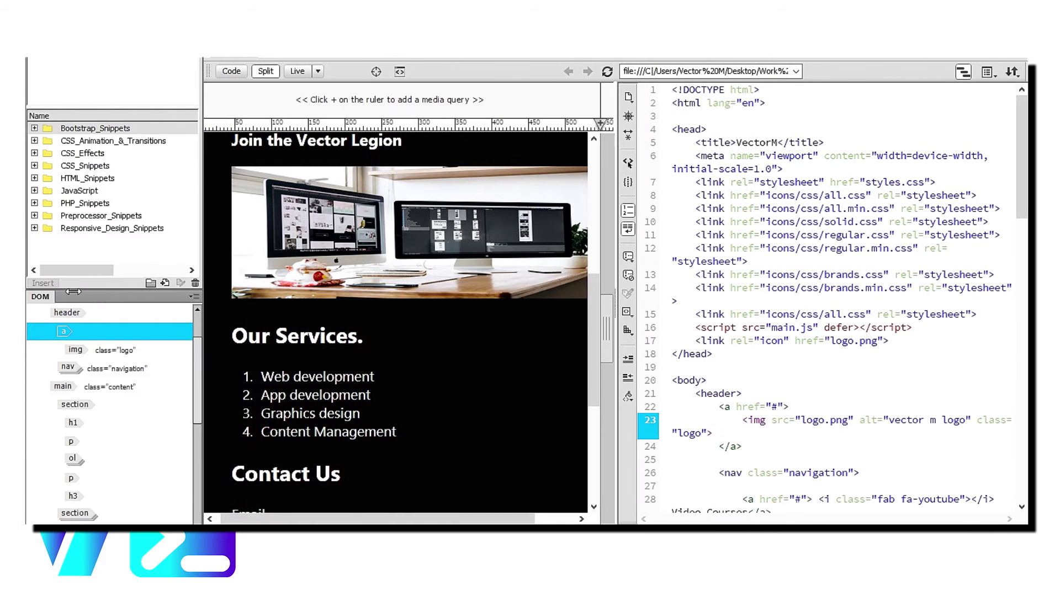
{"action": "scroll", "coordinate": [387, 278], "scroll_direction": "up", "scroll_amount": 5}
{"action": "scroll", "coordinate": [387, 278], "scroll_direction": "up", "scroll_amount": 2}
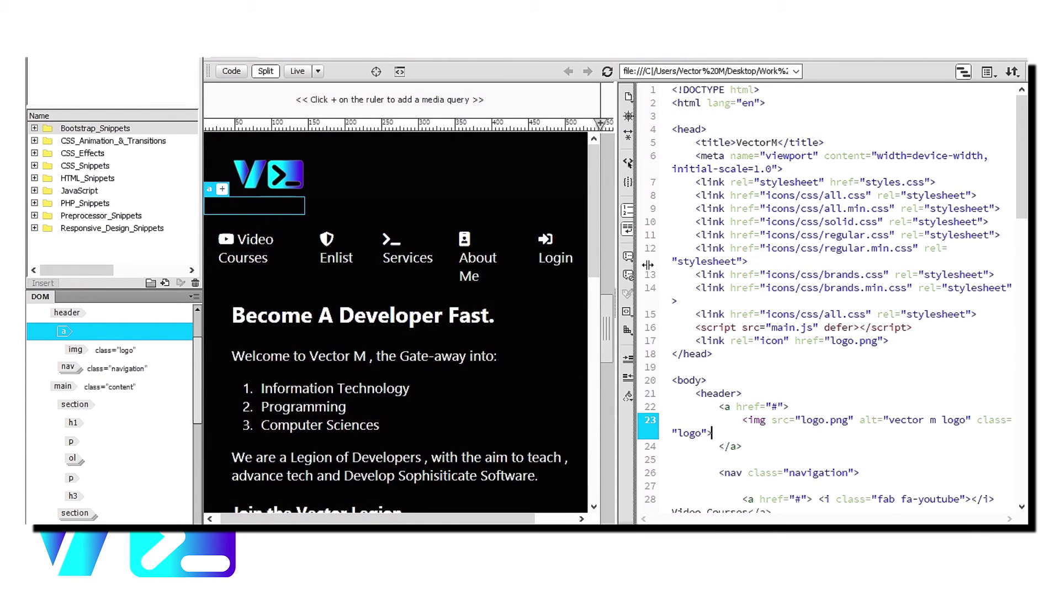
{"action": "left_click_drag", "start_coordinate": [629, 267], "coordinate": [655, 265]}
{"action": "scroll", "coordinate": [422, 200], "scroll_direction": "down", "scroll_amount": 1}
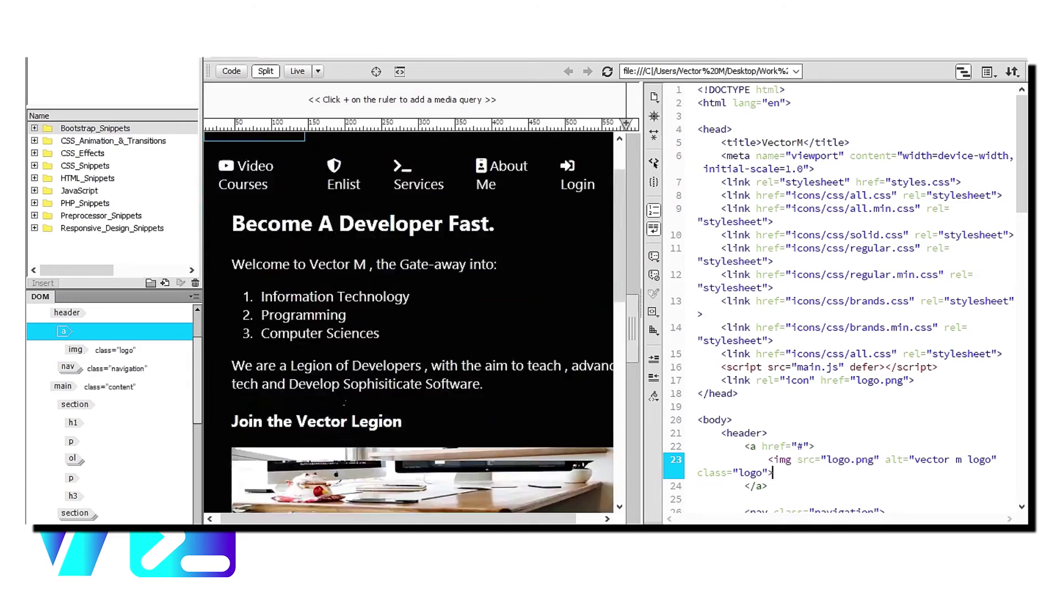
{"action": "scroll", "coordinate": [422, 200], "scroll_direction": "down", "scroll_amount": 5}
{"action": "scroll", "coordinate": [422, 200], "scroll_direction": "up", "scroll_amount": 3}
{"action": "left_click", "coordinate": [790, 120]}
{"action": "scroll", "coordinate": [790, 120], "scroll_direction": "down", "scroll_amount": 5}
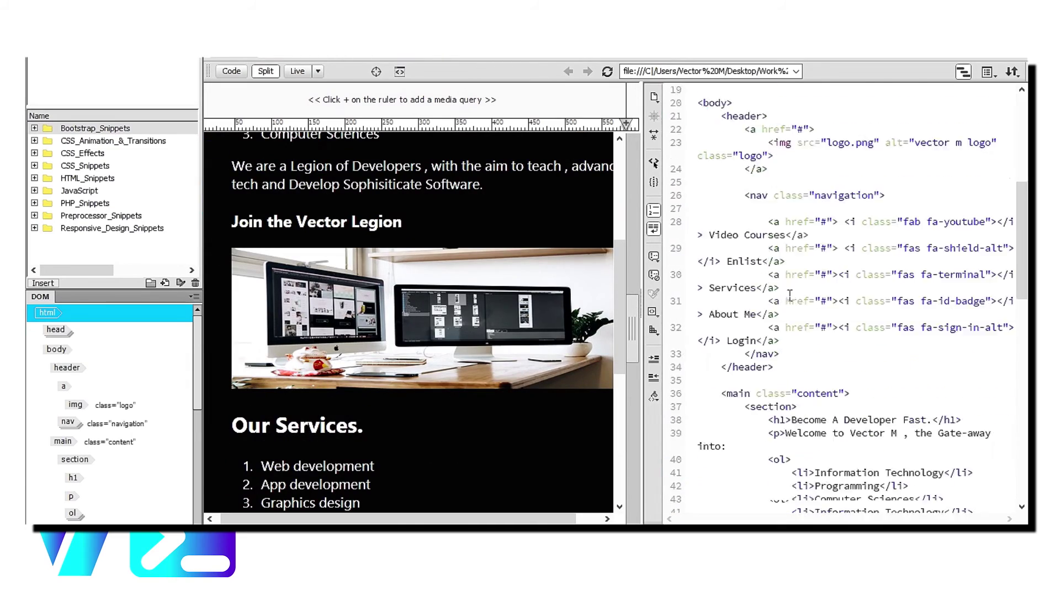
{"action": "scroll", "coordinate": [790, 248], "scroll_direction": "up", "scroll_amount": 5}
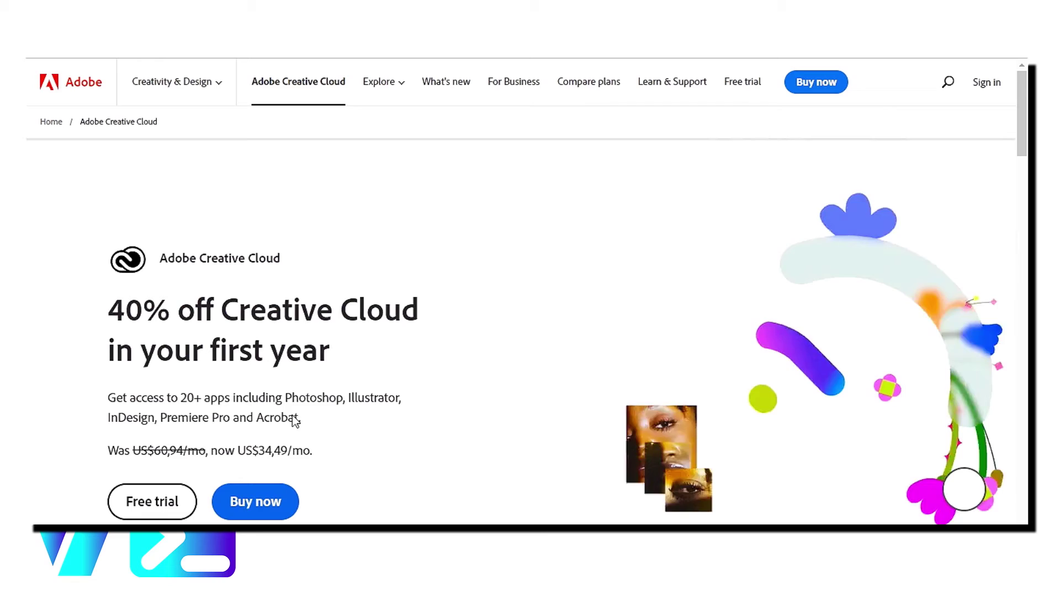
{"action": "left_click_drag", "start_coordinate": [124, 310], "coordinate": [375, 347]}
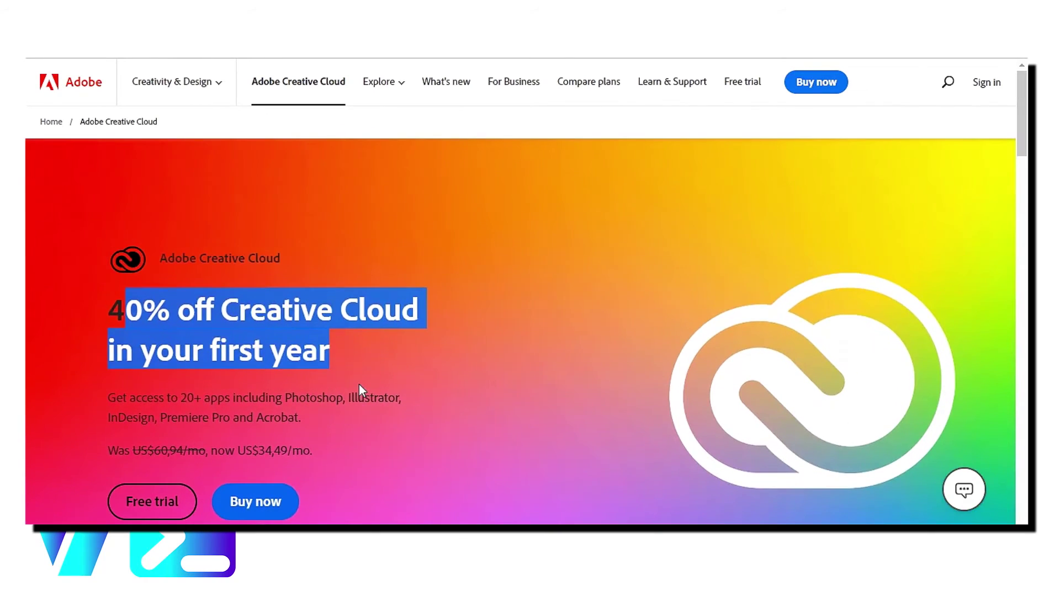
{"action": "scroll", "coordinate": [359, 384], "scroll_direction": "down", "scroll_amount": 2}
{"action": "scroll", "coordinate": [359, 384], "scroll_direction": "down", "scroll_amount": 2}
{"action": "scroll", "coordinate": [361, 388], "scroll_direction": "down", "scroll_amount": 2}
{"action": "scroll", "coordinate": [361, 388], "scroll_direction": "down", "scroll_amount": 1}
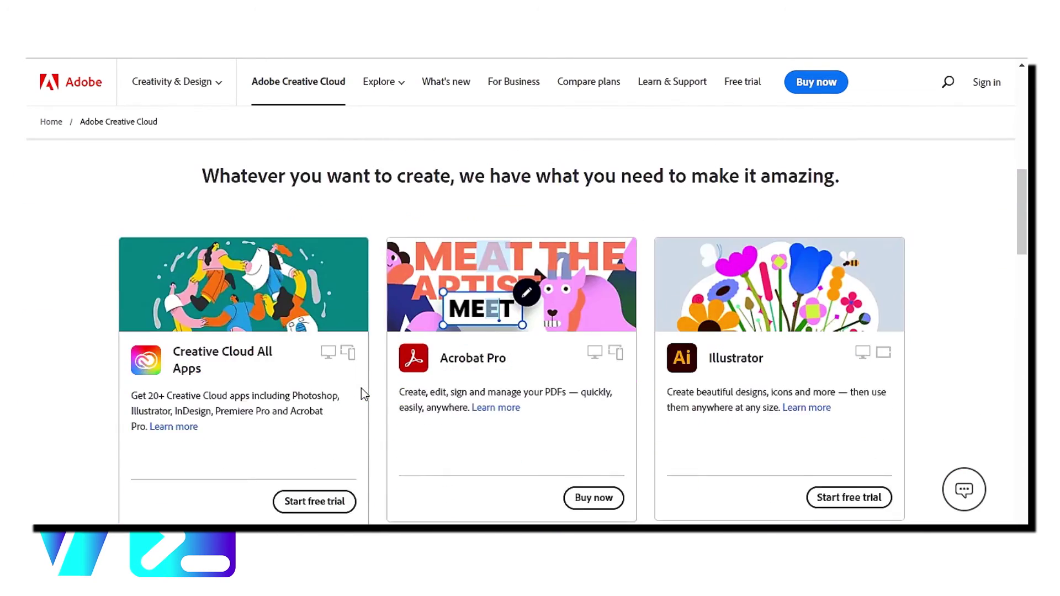
{"action": "scroll", "coordinate": [361, 388], "scroll_direction": "down", "scroll_amount": 2}
{"action": "scroll", "coordinate": [277, 370], "scroll_direction": "up", "scroll_amount": 2}
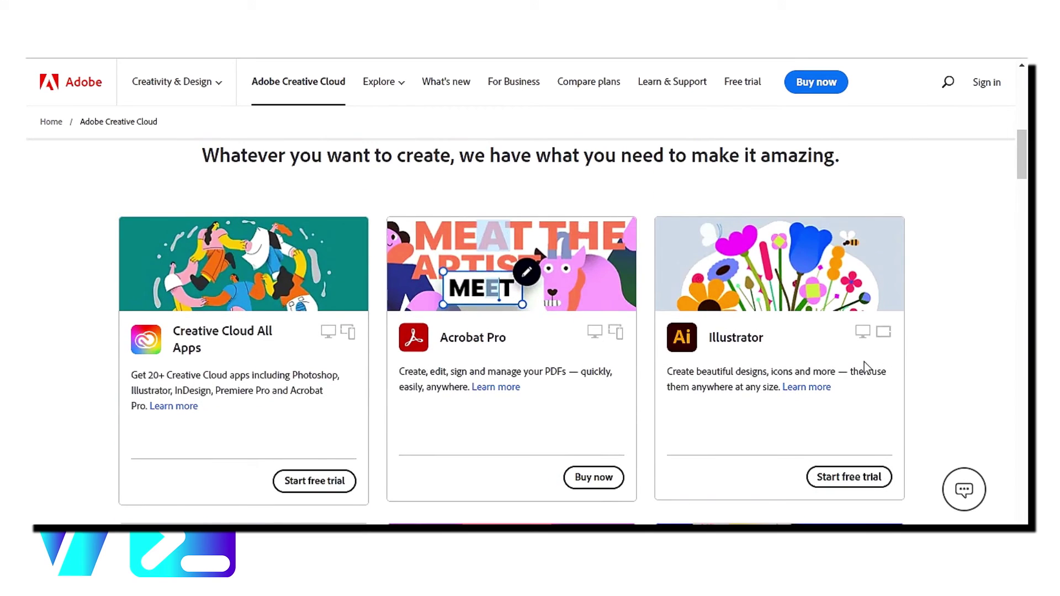
{"action": "scroll", "coordinate": [863, 362], "scroll_direction": "down", "scroll_amount": 2}
{"action": "scroll", "coordinate": [186, 496], "scroll_direction": "down", "scroll_amount": 1}
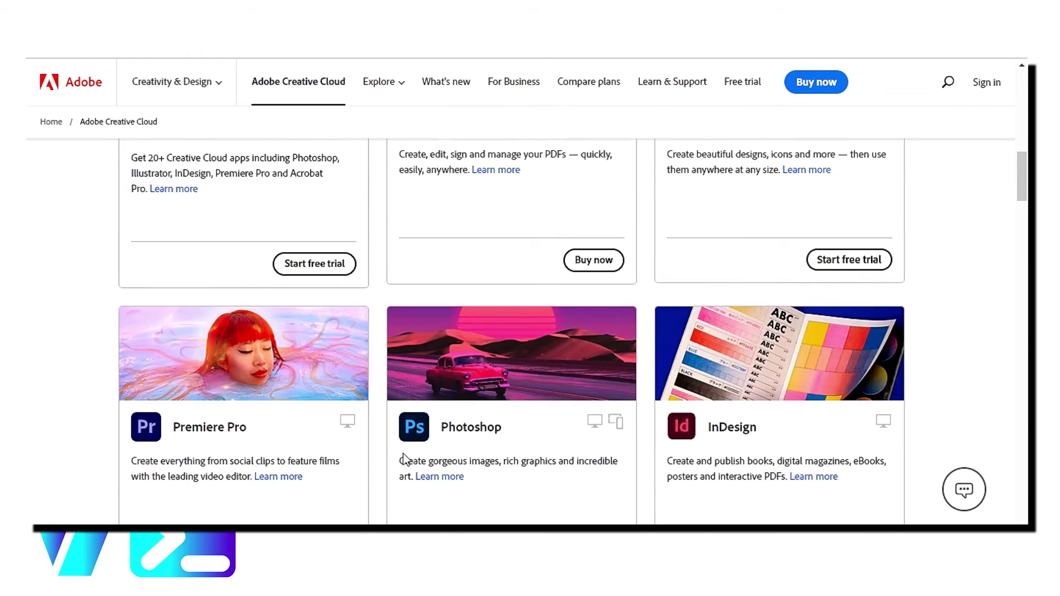
{"action": "scroll", "coordinate": [697, 428], "scroll_direction": "down", "scroll_amount": 2}
{"action": "left_click_drag", "start_coordinate": [167, 286], "coordinate": [284, 285]}
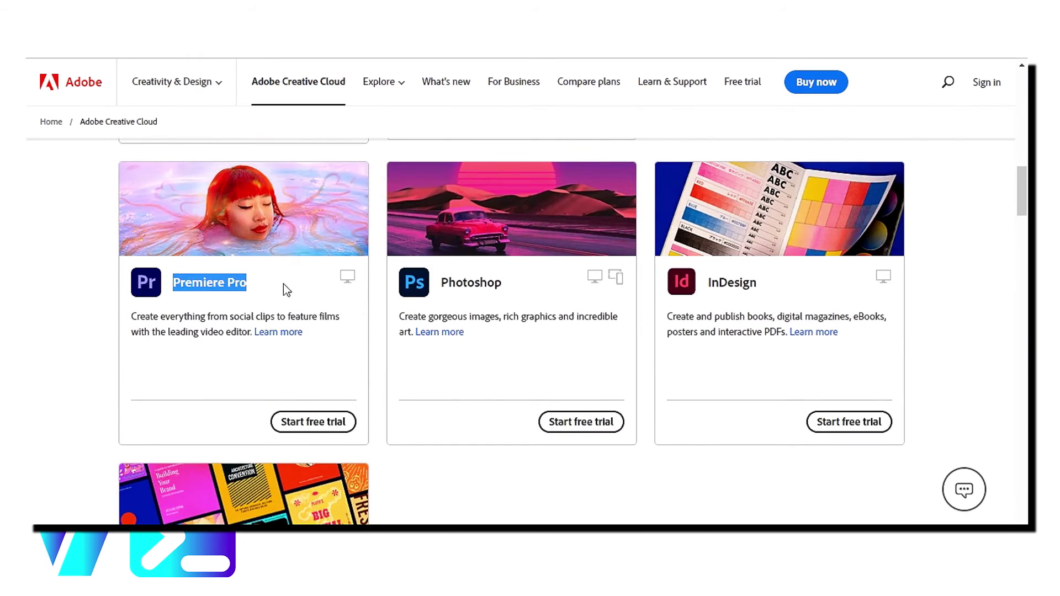
{"action": "left_click_drag", "start_coordinate": [445, 283], "coordinate": [629, 284]}
{"action": "left_click_drag", "start_coordinate": [704, 284], "coordinate": [758, 283]}
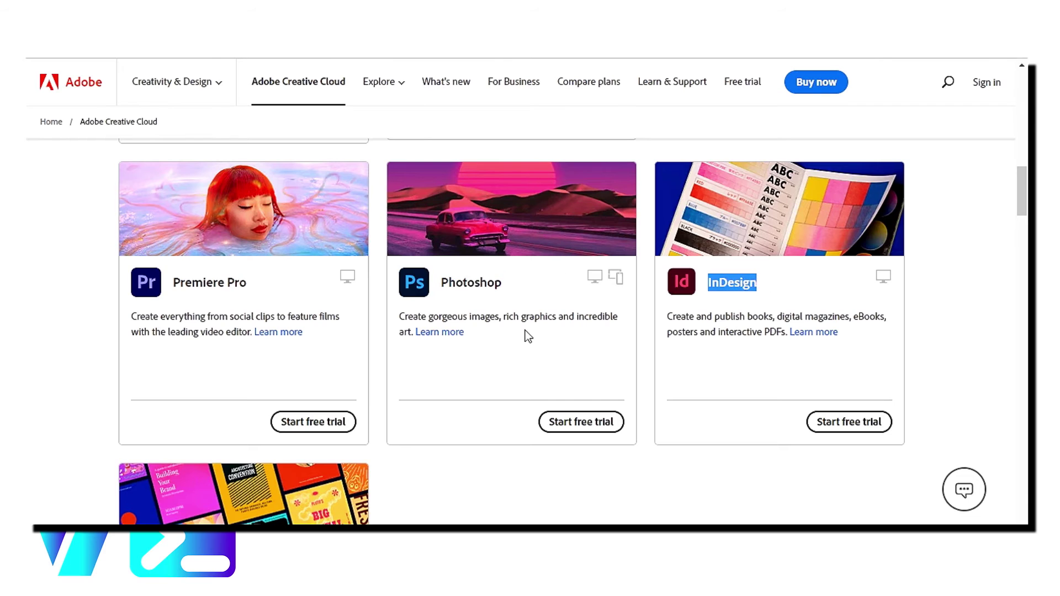
{"action": "scroll", "coordinate": [525, 331], "scroll_direction": "down", "scroll_amount": 2}
{"action": "scroll", "coordinate": [200, 393], "scroll_direction": "down", "scroll_amount": 1}
{"action": "left_click_drag", "start_coordinate": [175, 369], "coordinate": [272, 369]}
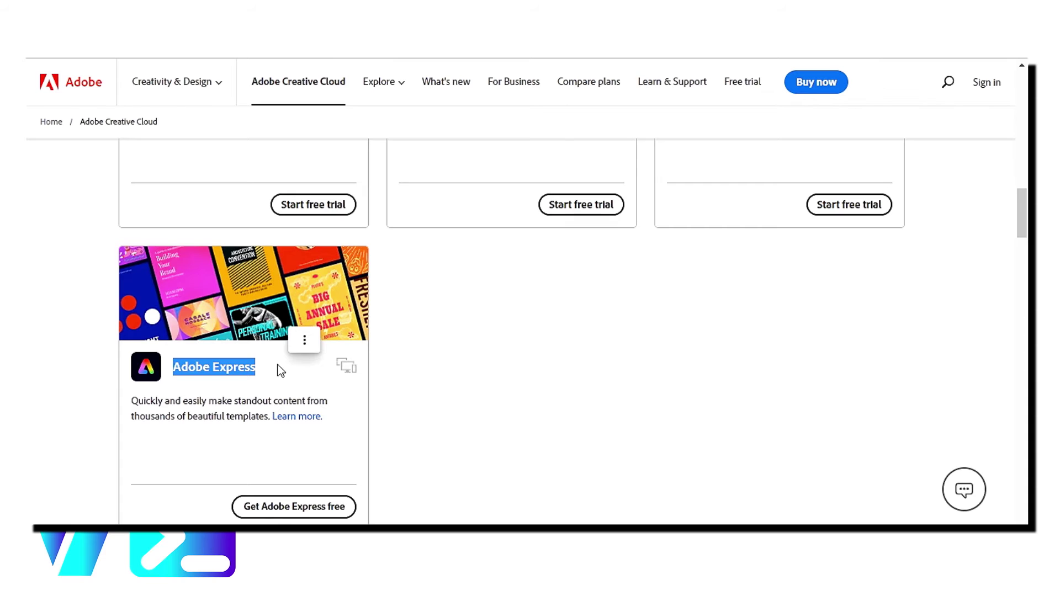
{"action": "scroll", "coordinate": [281, 370], "scroll_direction": "up", "scroll_amount": 3}
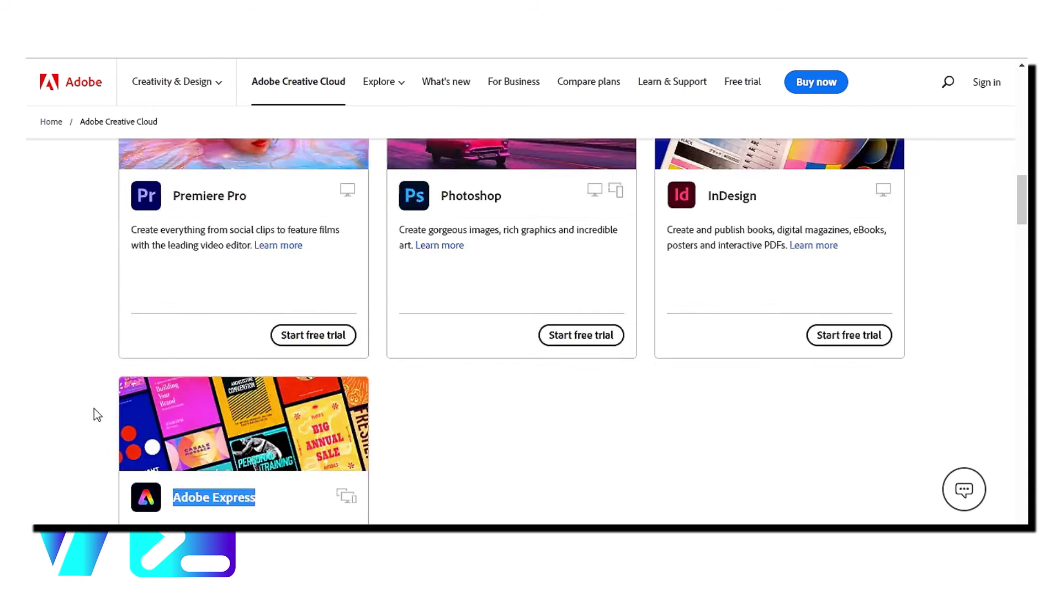
{"action": "scroll", "coordinate": [94, 408], "scroll_direction": "up", "scroll_amount": 3}
{"action": "scroll", "coordinate": [223, 388], "scroll_direction": "up", "scroll_amount": 3}
{"action": "scroll", "coordinate": [223, 387], "scroll_direction": "up", "scroll_amount": 2}
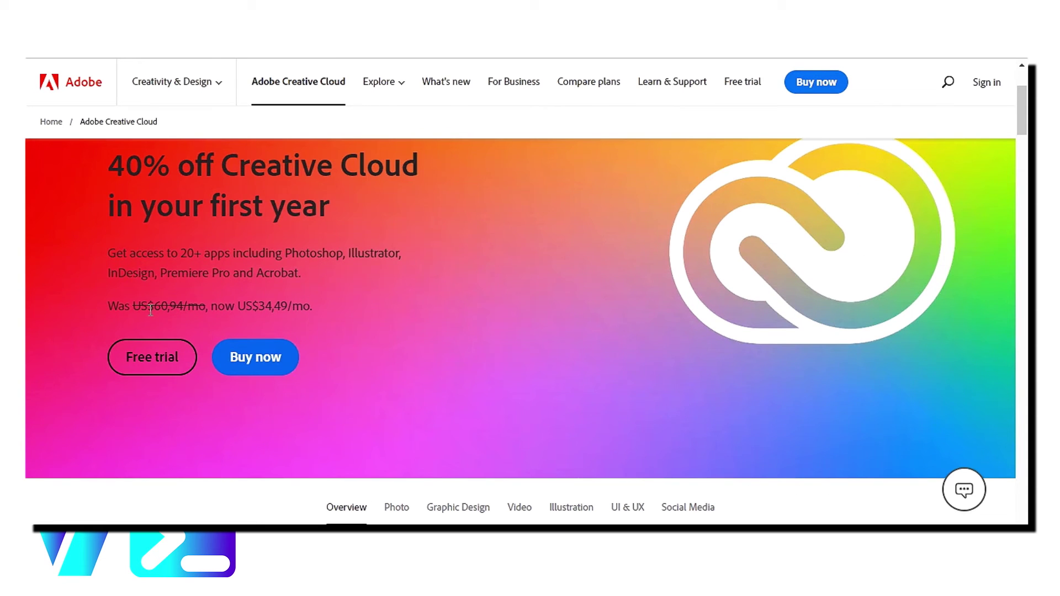
{"action": "left_click_drag", "start_coordinate": [147, 306], "coordinate": [315, 310]}
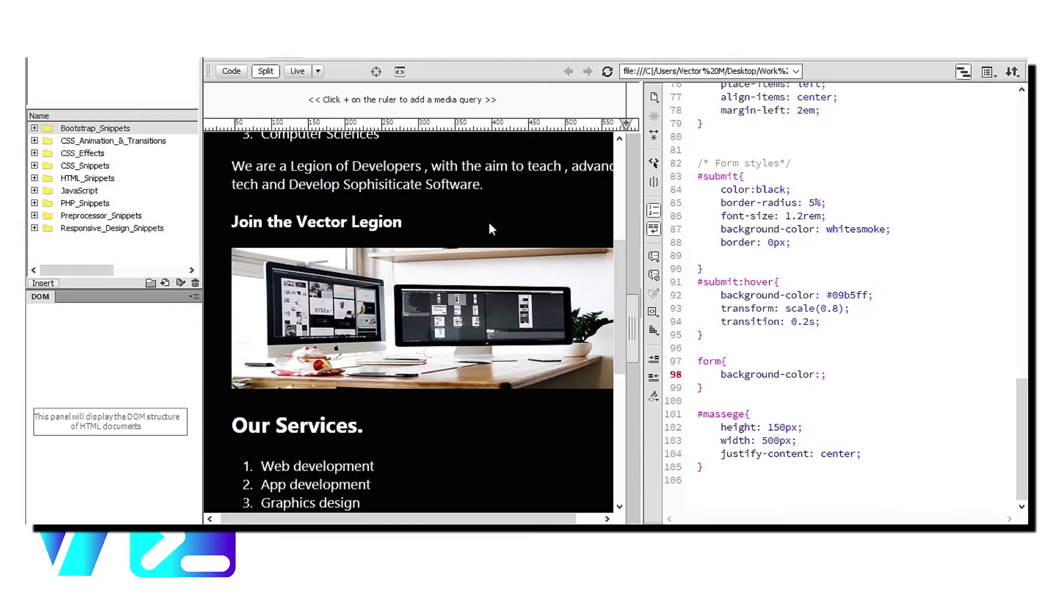
{"action": "scroll", "coordinate": [429, 276], "scroll_direction": "up", "scroll_amount": 5}
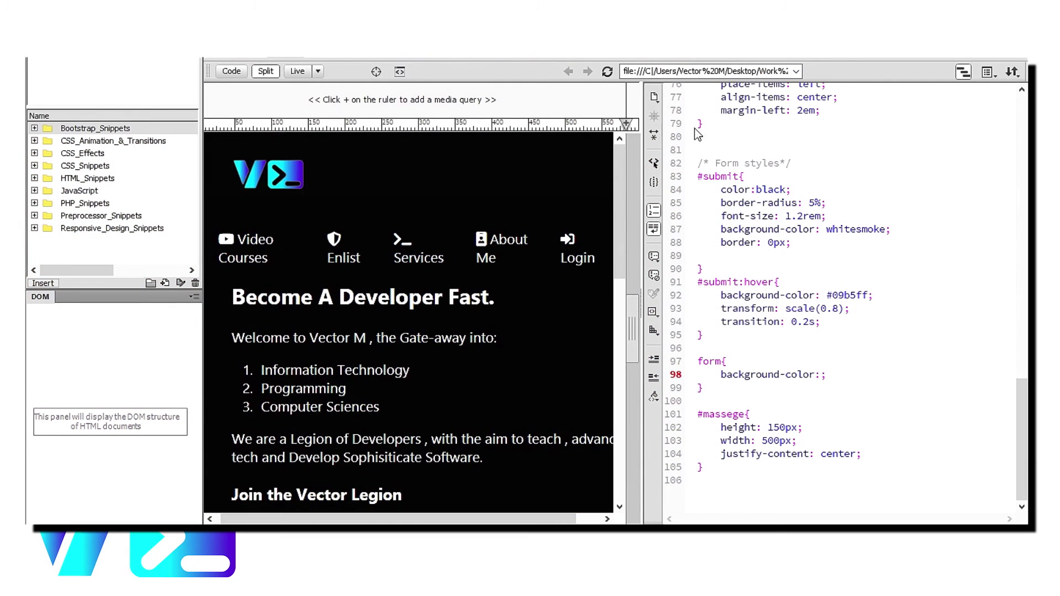
Copy the 'submit' id from the input in the HTML source, then return to the stylesheet.
{"action": "left_click", "coordinate": [228, 62]}
{"action": "scroll", "coordinate": [754, 373], "scroll_direction": "down", "scroll_amount": 5}
{"action": "scroll", "coordinate": [753, 372], "scroll_direction": "down", "scroll_amount": 10}
{"action": "scroll", "coordinate": [753, 373], "scroll_direction": "down", "scroll_amount": 6}
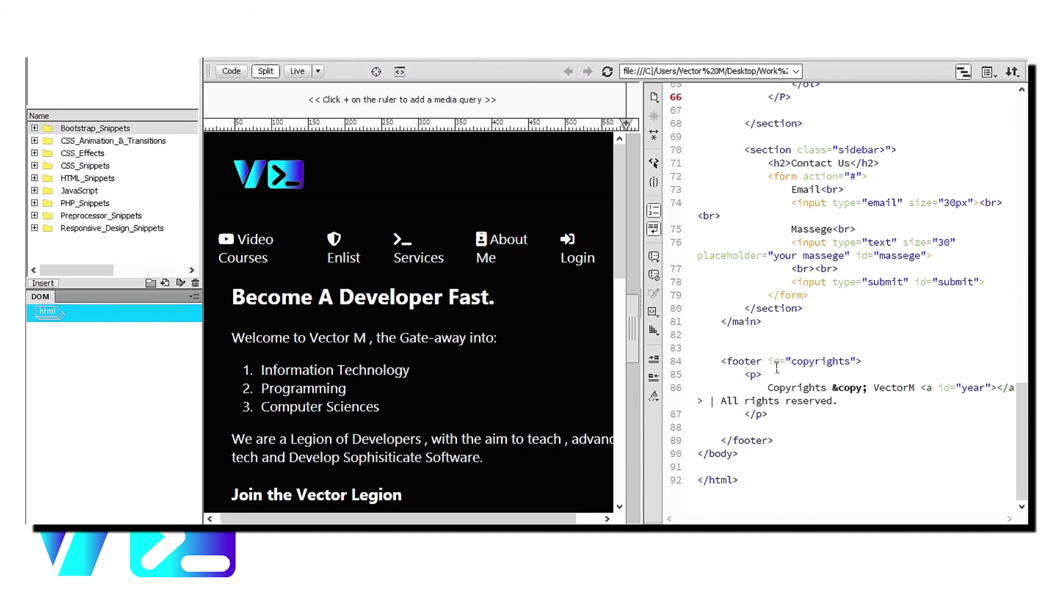
{"action": "scroll", "coordinate": [826, 333], "scroll_direction": "up", "scroll_amount": 1}
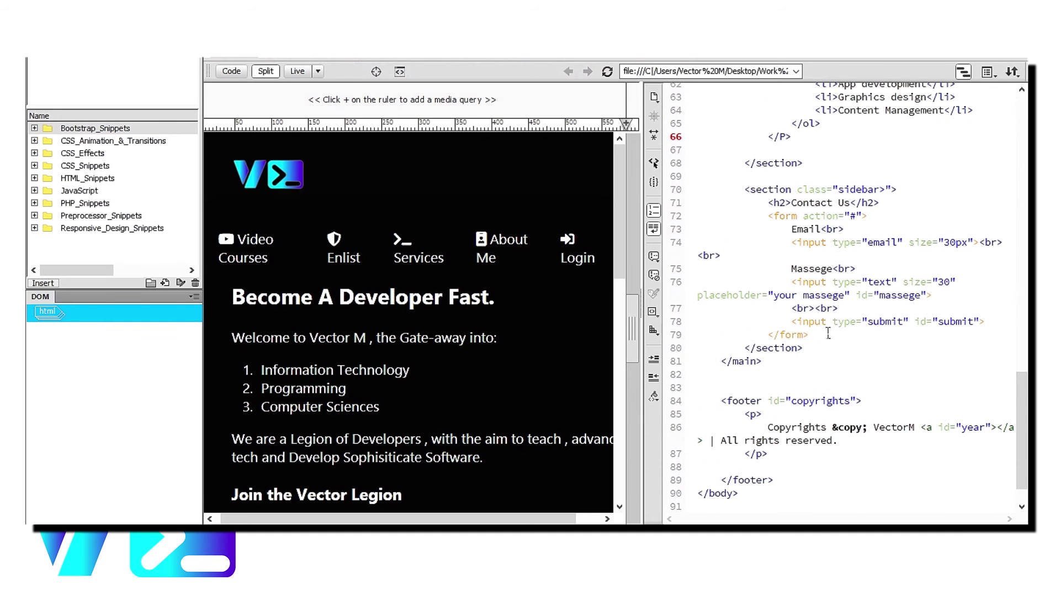
{"action": "double_click", "coordinate": [949, 324]}
{"action": "right_click", "coordinate": [958, 326]}
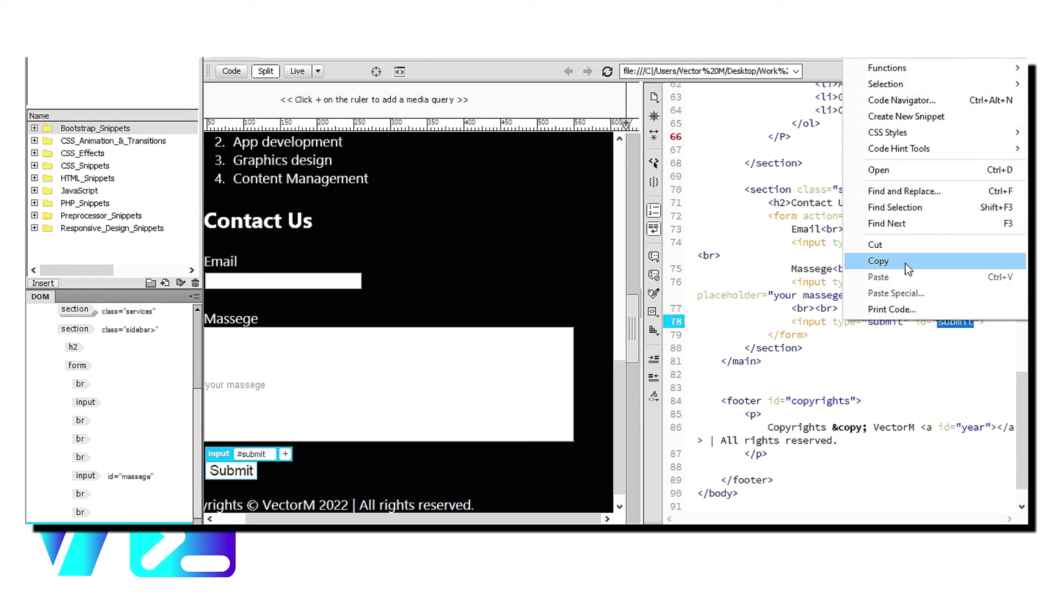
{"action": "left_click", "coordinate": [906, 268]}
{"action": "left_click", "coordinate": [302, 65]}
{"action": "scroll", "coordinate": [762, 348], "scroll_direction": "down", "scroll_amount": 12}
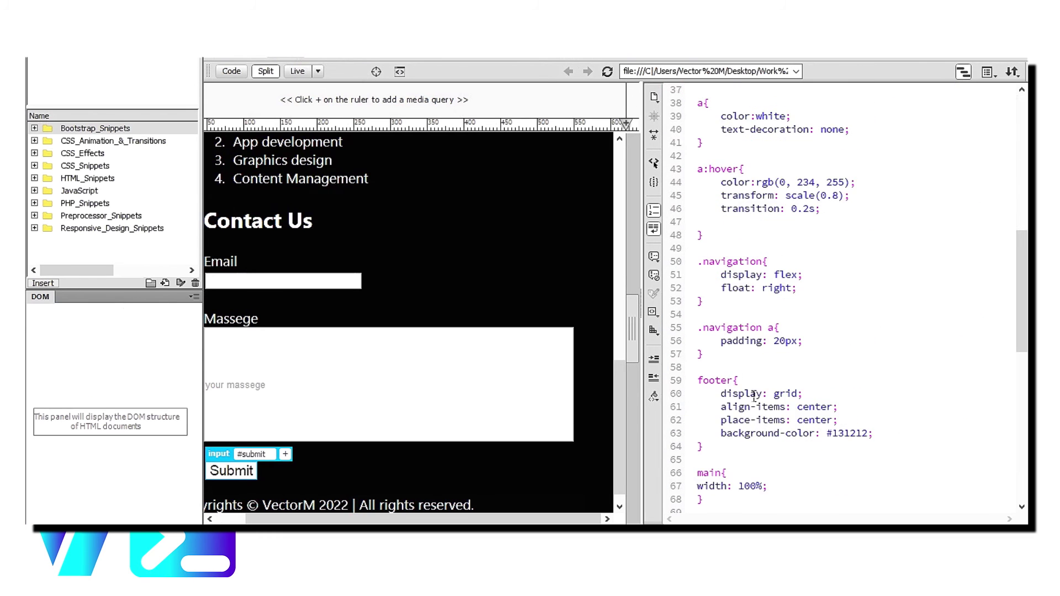
{"action": "scroll", "coordinate": [763, 352], "scroll_direction": "down", "scroll_amount": 6}
{"action": "scroll", "coordinate": [770, 361], "scroll_direction": "down", "scroll_amount": 6}
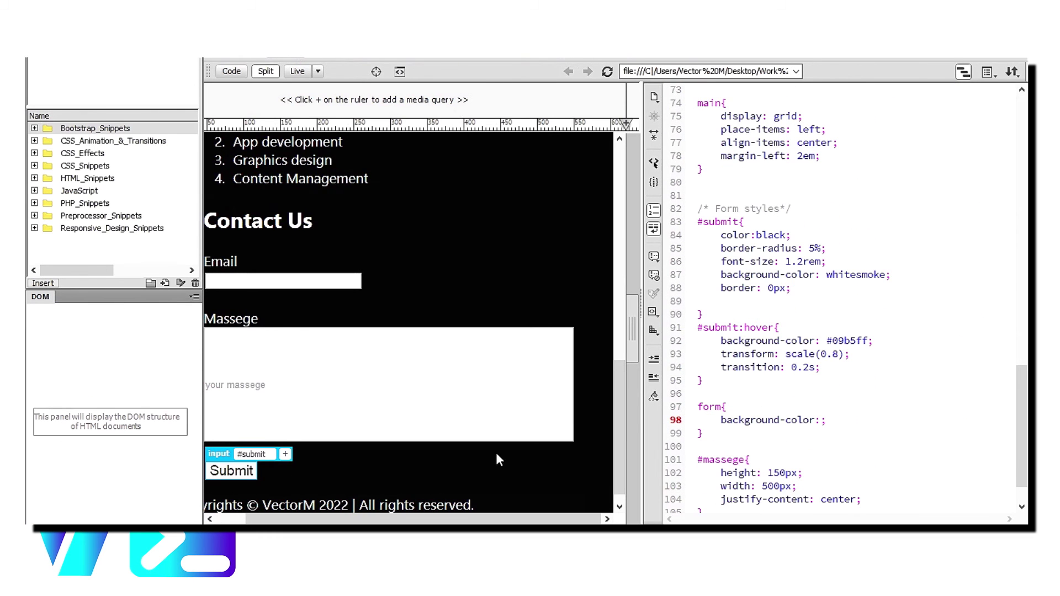
In the #submit rule, change border-radius from 5% to 10%.
{"action": "left_click", "coordinate": [937, 386]}
{"action": "left_click", "coordinate": [803, 288]}
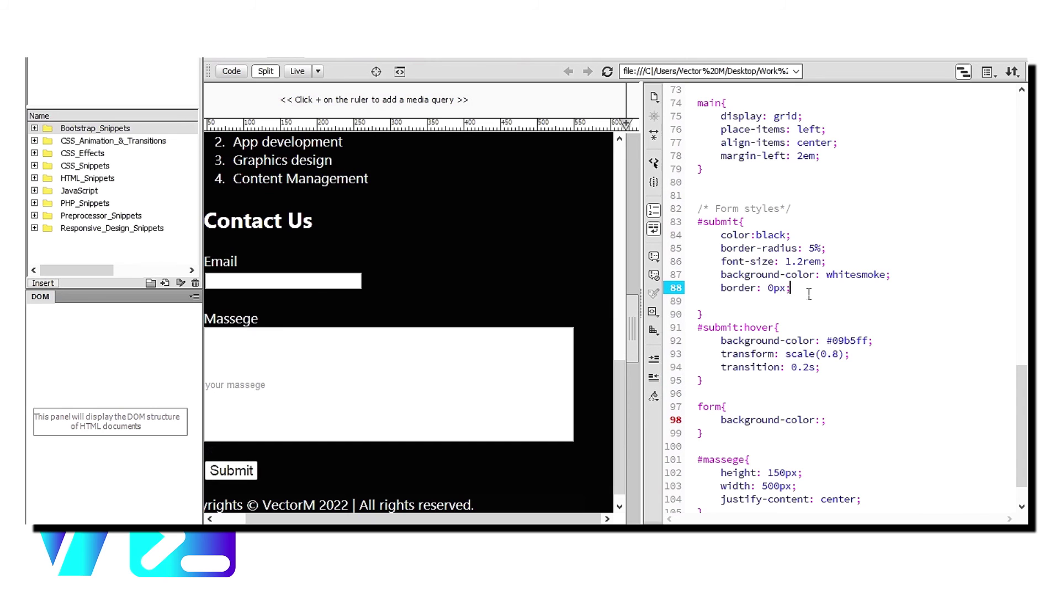
{"action": "key", "text": "Up"}
{"action": "key", "text": "Up"}
{"action": "key", "text": "Up"}
{"action": "key", "text": "Right"}
{"action": "key", "text": "Right"}
{"action": "key", "text": "Right"}
{"action": "key", "text": "Delete"}
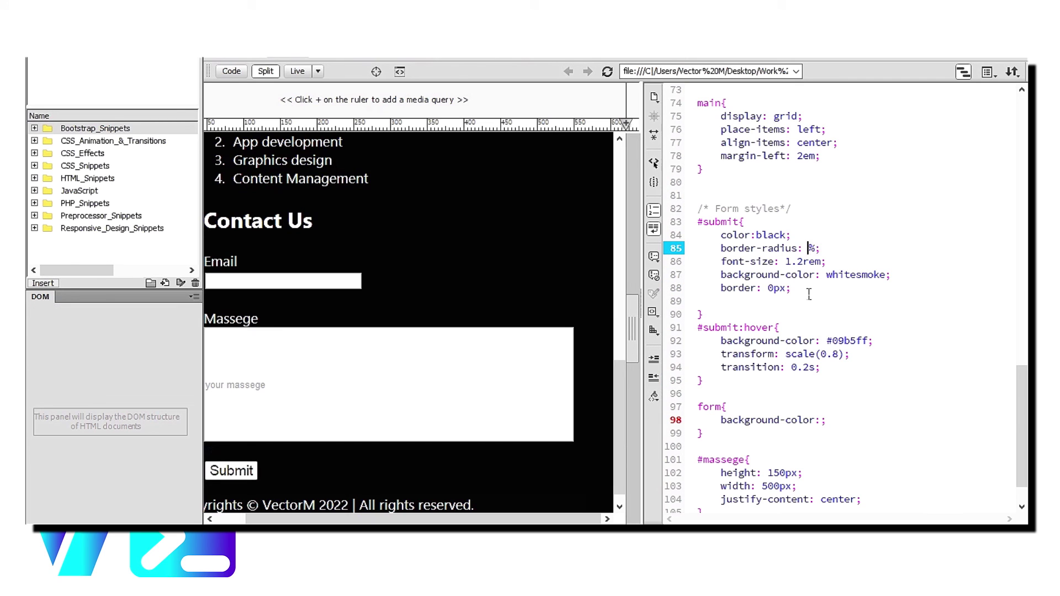
{"action": "key", "text": "Down"}
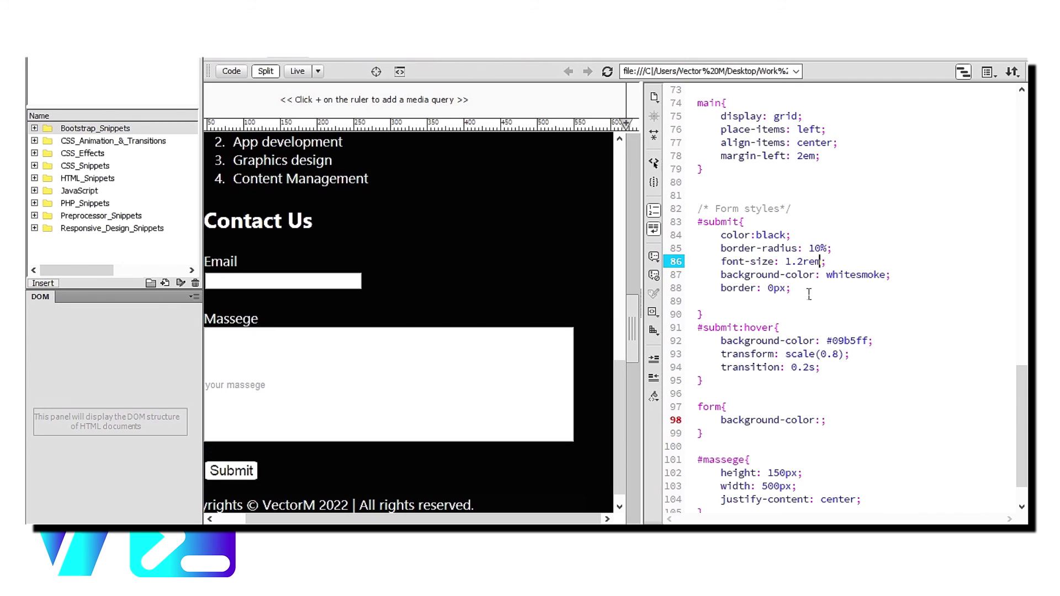
{"action": "key", "text": "Down"}
{"action": "key", "text": "Down"}
Add a text-transform: uppercase; declaration on a new line of the rule.
{"action": "key", "text": "Return"}
{"action": "type", "text": "for"}
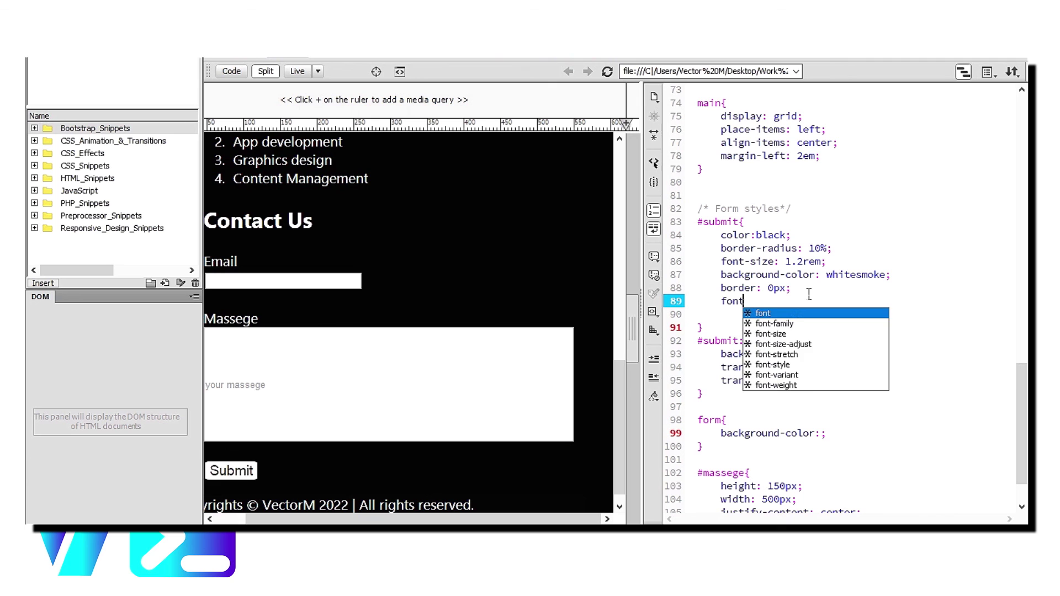
{"action": "key", "text": "BackSpace"}
{"action": "key", "text": "BackSpace"}
{"action": "key", "text": "BackSpace"}
{"action": "type", "text": "textt"}
{"action": "key", "text": "BackSpace"}
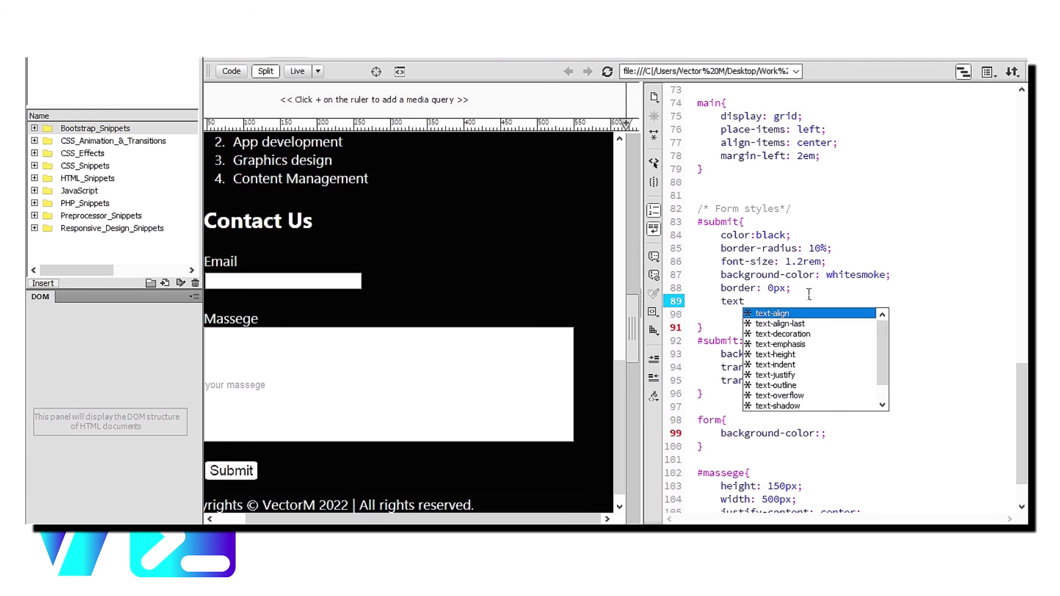
{"action": "key", "text": "Down"}
{"action": "key", "text": "Down"}
{"action": "key", "text": "Down"}
{"action": "key", "text": "Down"}
{"action": "key", "text": "Down"}
{"action": "key", "text": "Down"}
{"action": "key", "text": "Down"}
{"action": "key", "text": "Down"}
{"action": "key", "text": "Escape"}
{"action": "type", "text": "-transform:"}
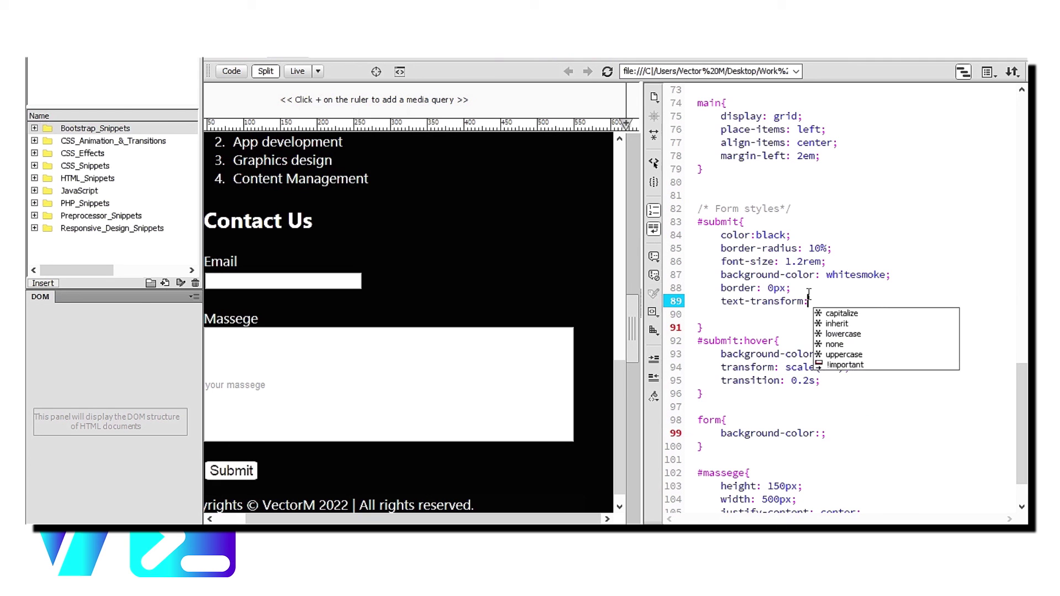
{"action": "type", "text": "uppercase;"}
Begin a font-weight declaration on the next line using the code suggestions.
{"action": "key", "text": "Return"}
{"action": "type", "text": "fo"}
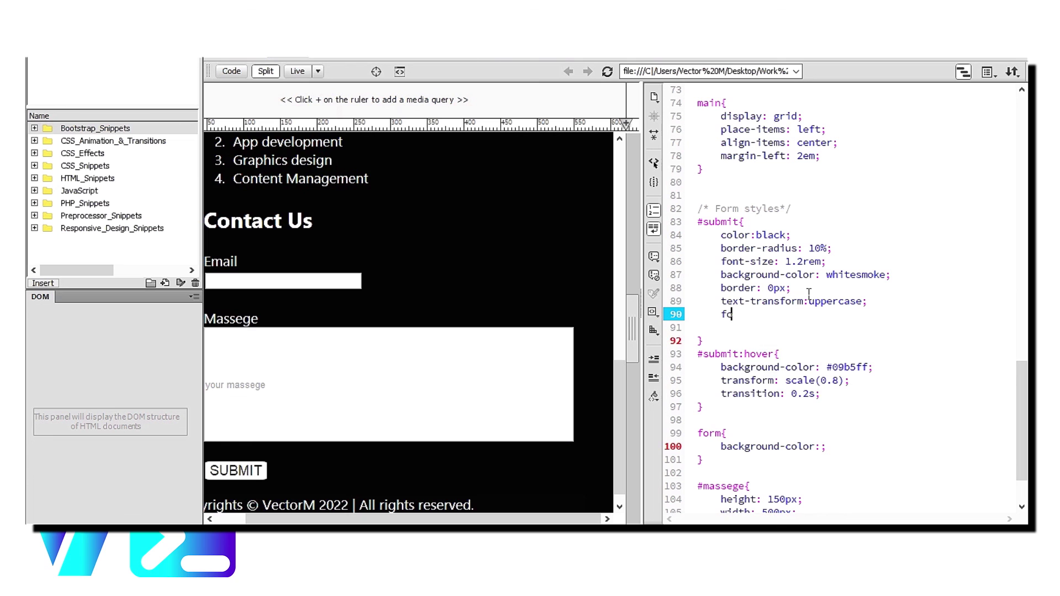
{"action": "type", "text": "nt"}
{"action": "key", "text": "Down"}
{"action": "key", "text": "Down"}
{"action": "key", "text": "Down"}
{"action": "key", "text": "Down"}
{"action": "key", "text": "Return"}
{"action": "key", "text": "Escape"}
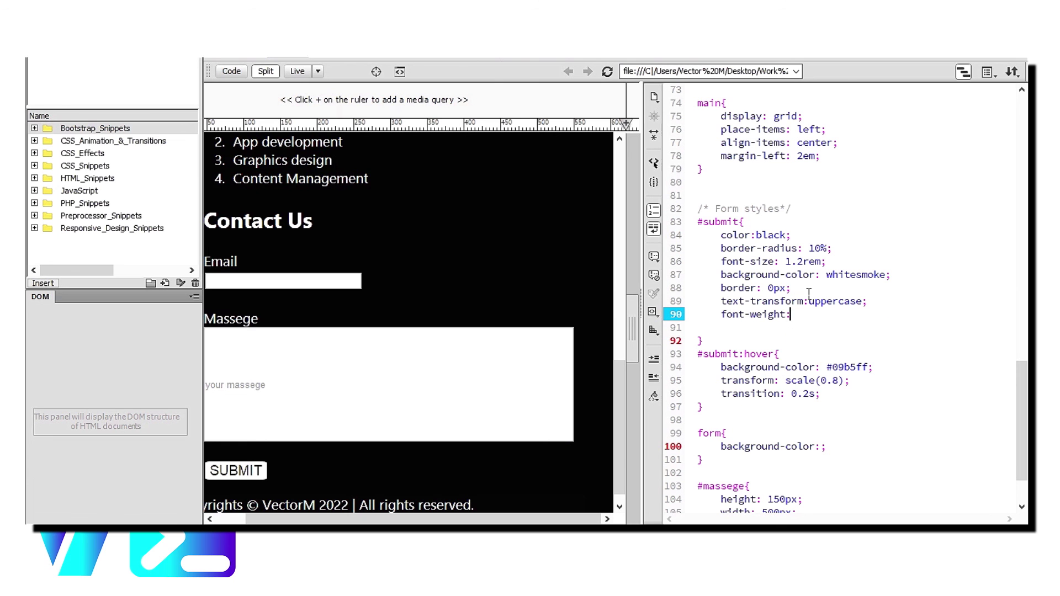